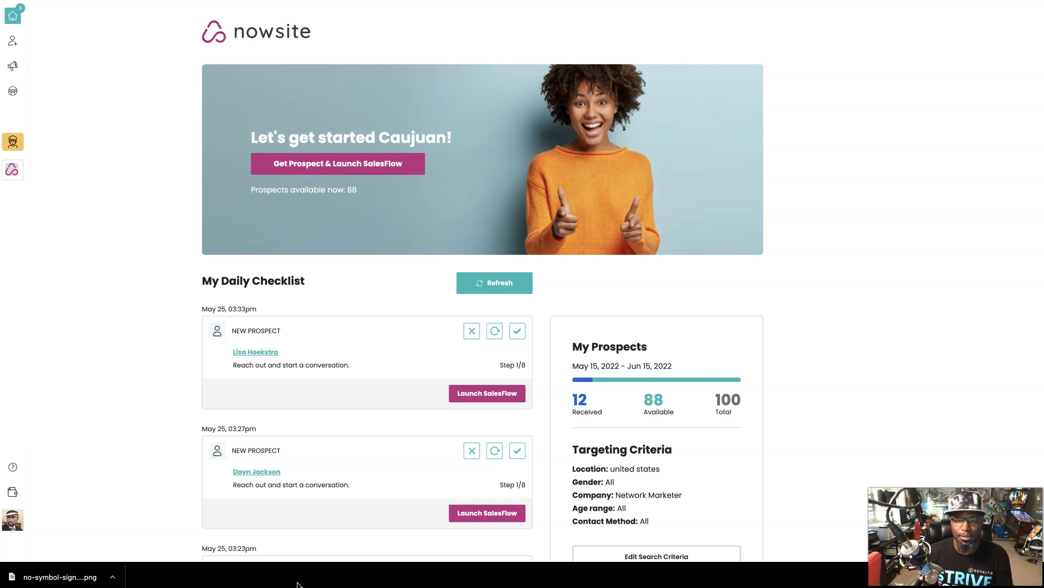
Step: Edit the search criteria, replacing the Network Marketer company target with World Ventures
{"action": "scroll", "coordinate": [707, 500], "scroll_direction": "down", "scroll_amount": 4}
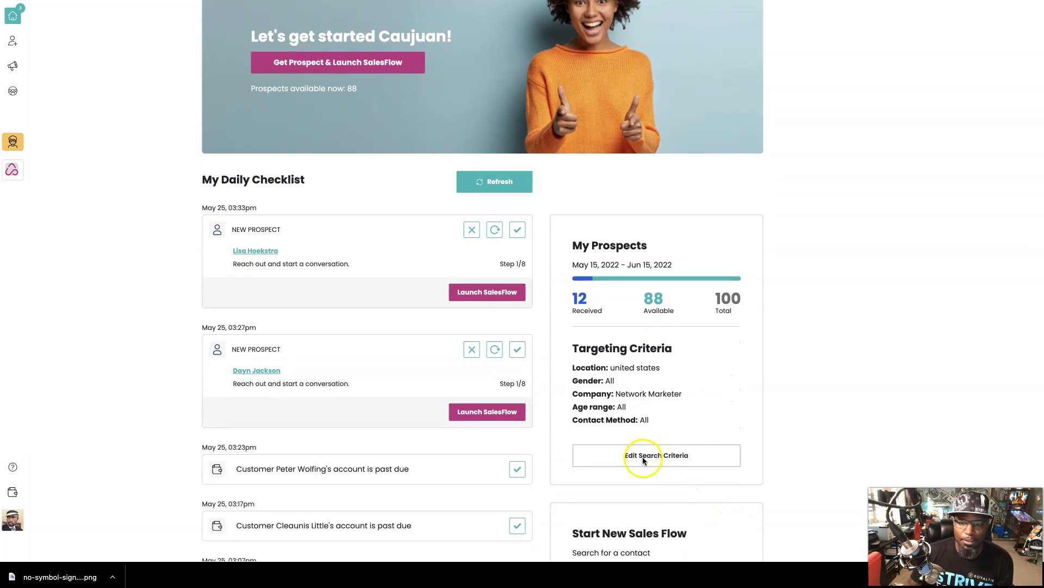
{"action": "left_click", "coordinate": [639, 455]}
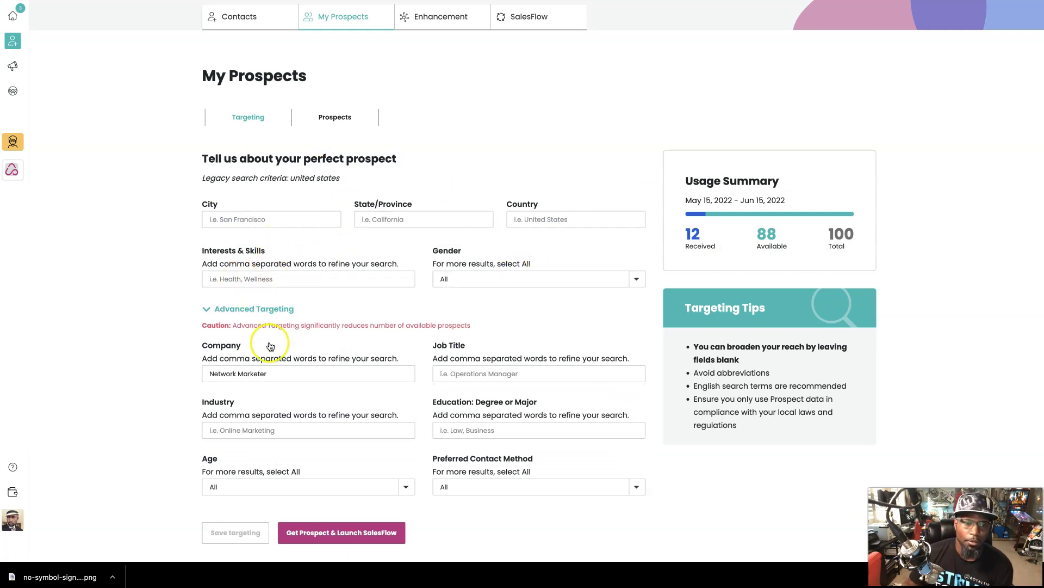
{"action": "left_click", "coordinate": [276, 368]}
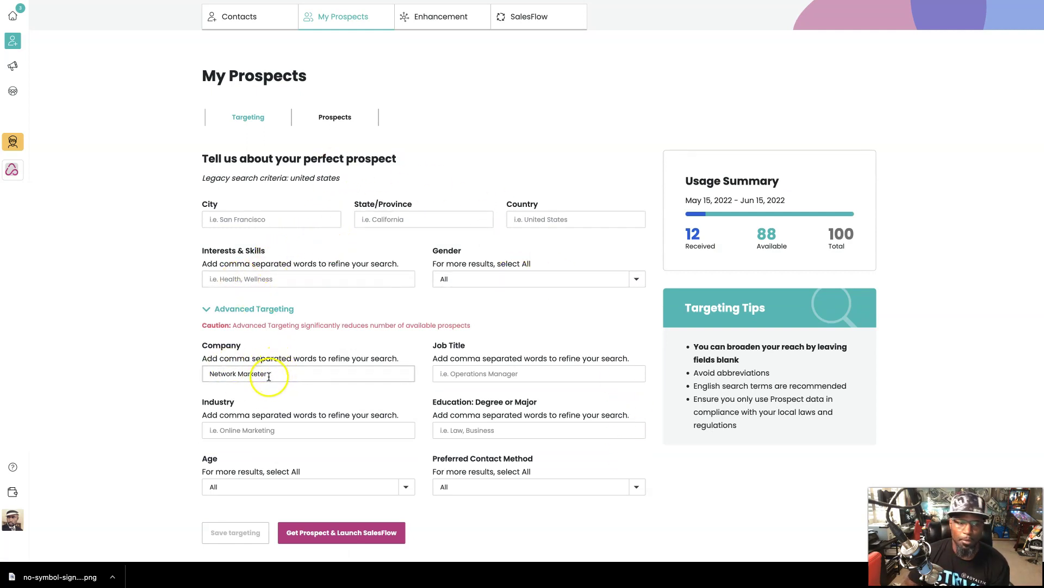
{"action": "triple_click", "coordinate": [301, 374]}
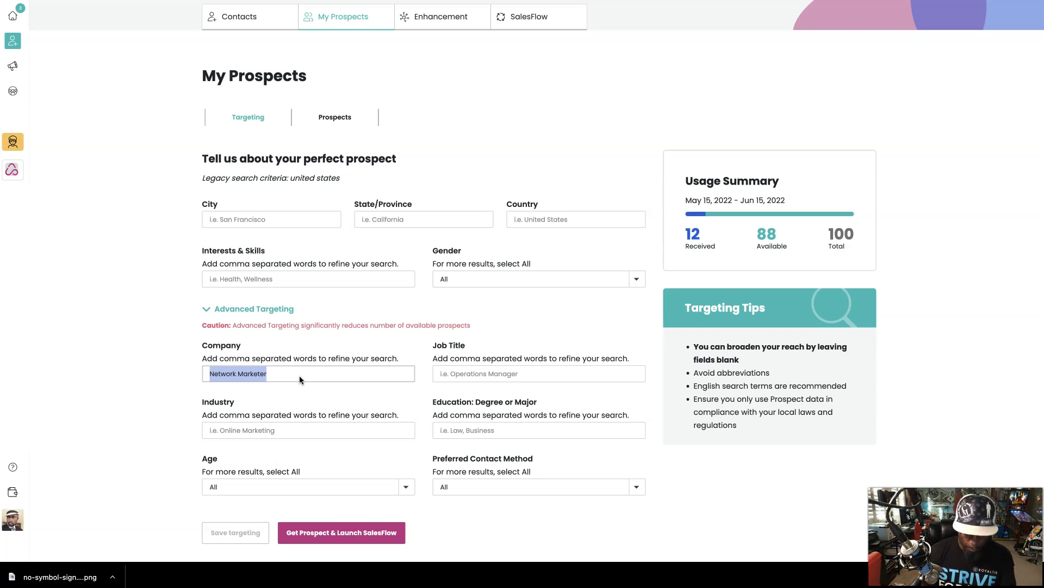
{"action": "type", "text": "world"}
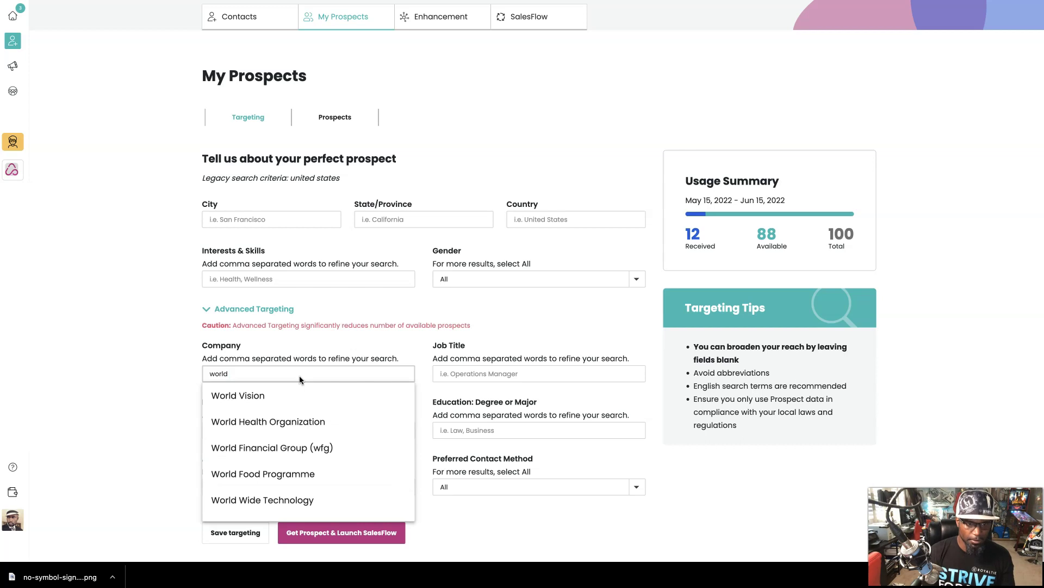
{"action": "type", "text": " vent"}
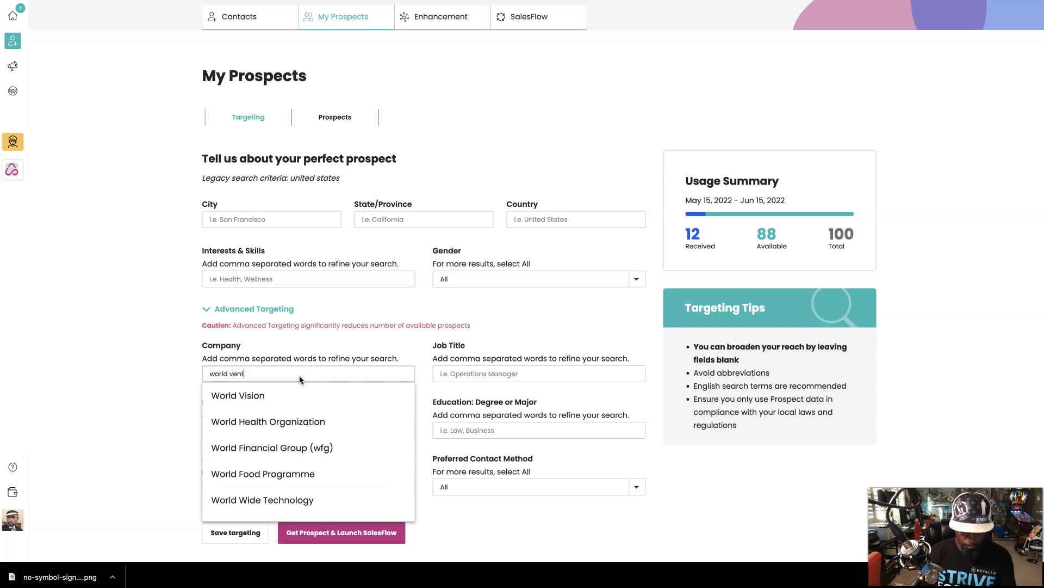
{"action": "type", "text": "ures"}
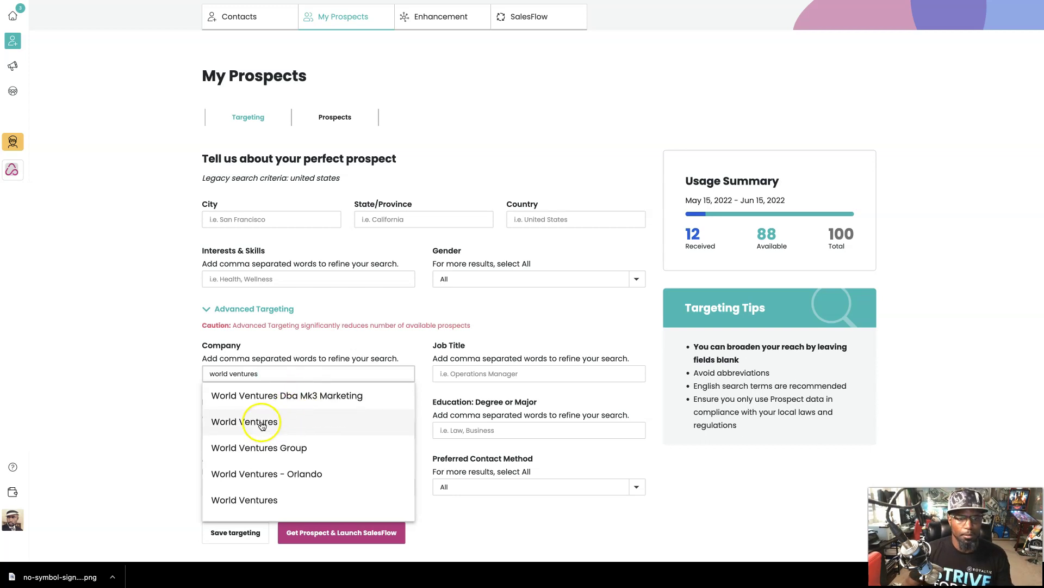
{"action": "left_click", "coordinate": [261, 424]}
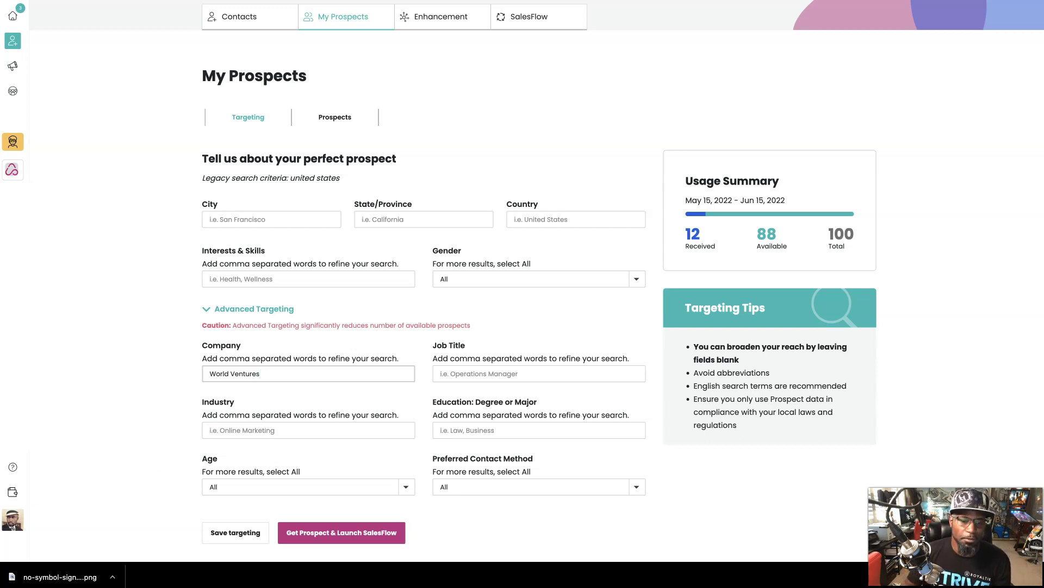
Step: Fetch a new World Ventures prospect, launch a SalesFlow, and confirm the Who step
{"action": "left_click", "coordinate": [351, 533]}
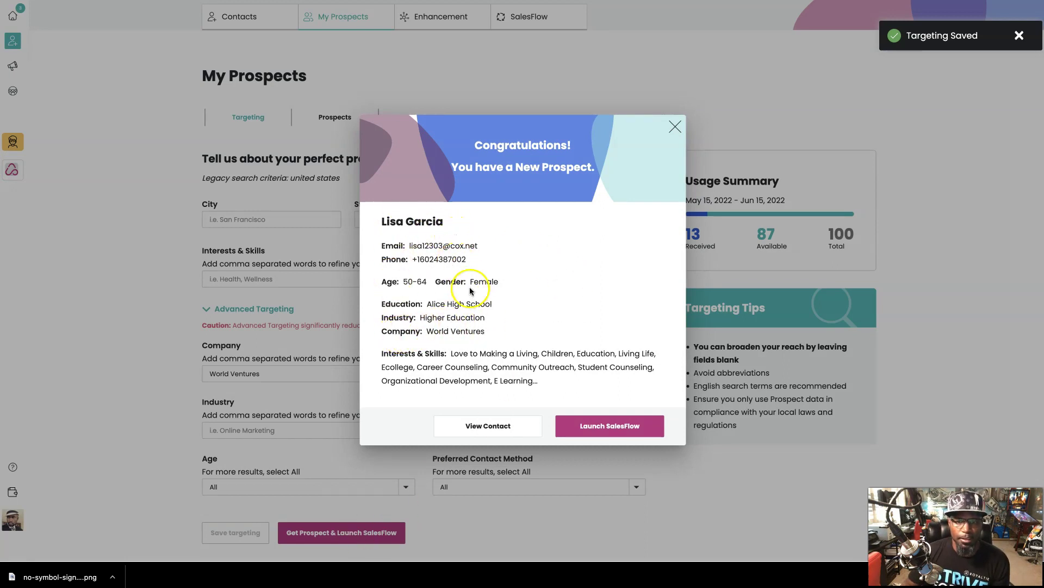
{"action": "left_click", "coordinate": [612, 426]}
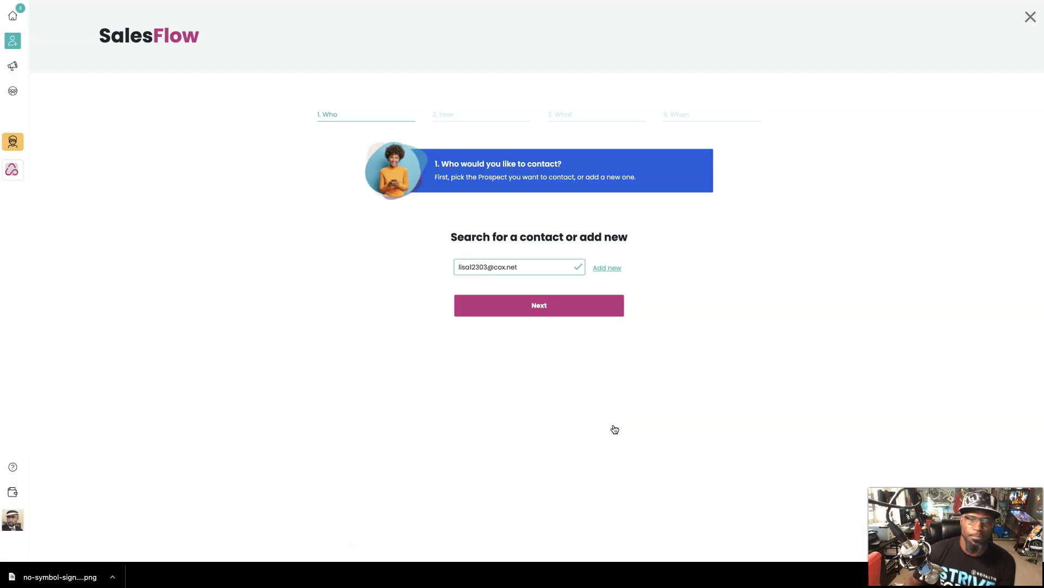
{"action": "left_click", "coordinate": [569, 306]}
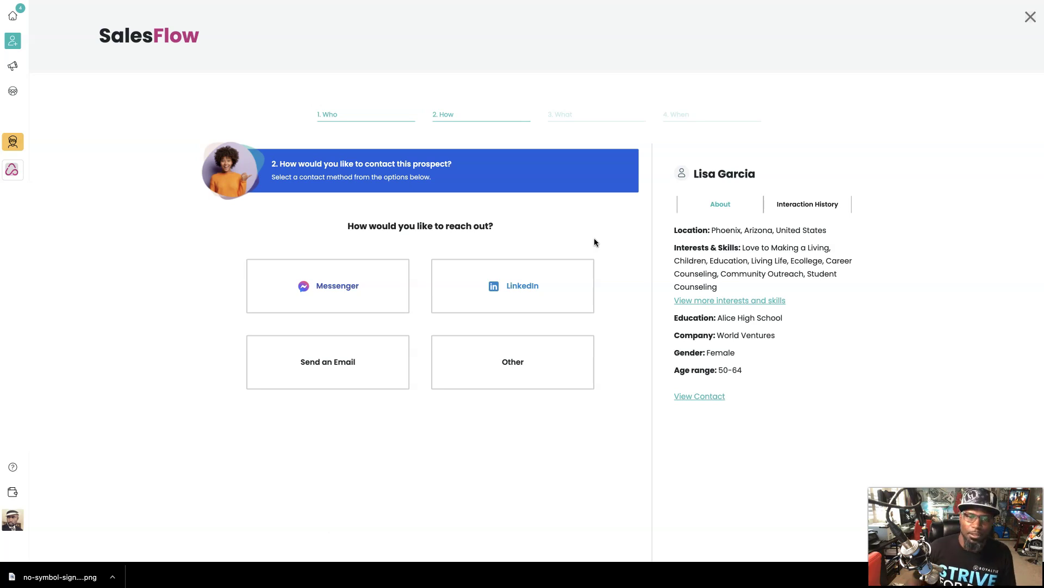
Step: Pick LinkedIn as the contact method and browse the Message Library, leaving objective and tone unchanged
{"action": "left_click", "coordinate": [543, 286]}
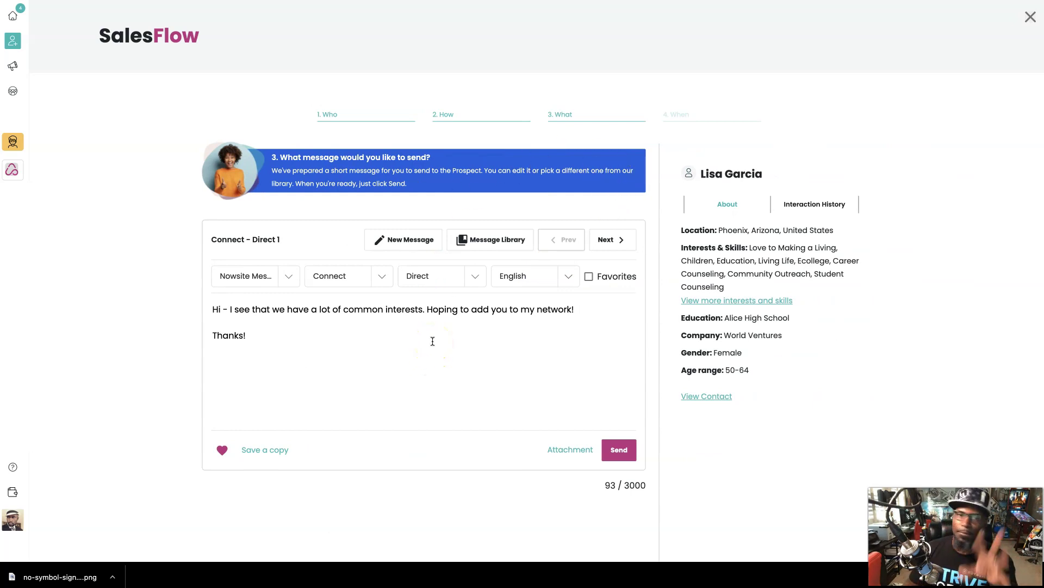
{"action": "left_click", "coordinate": [494, 239]}
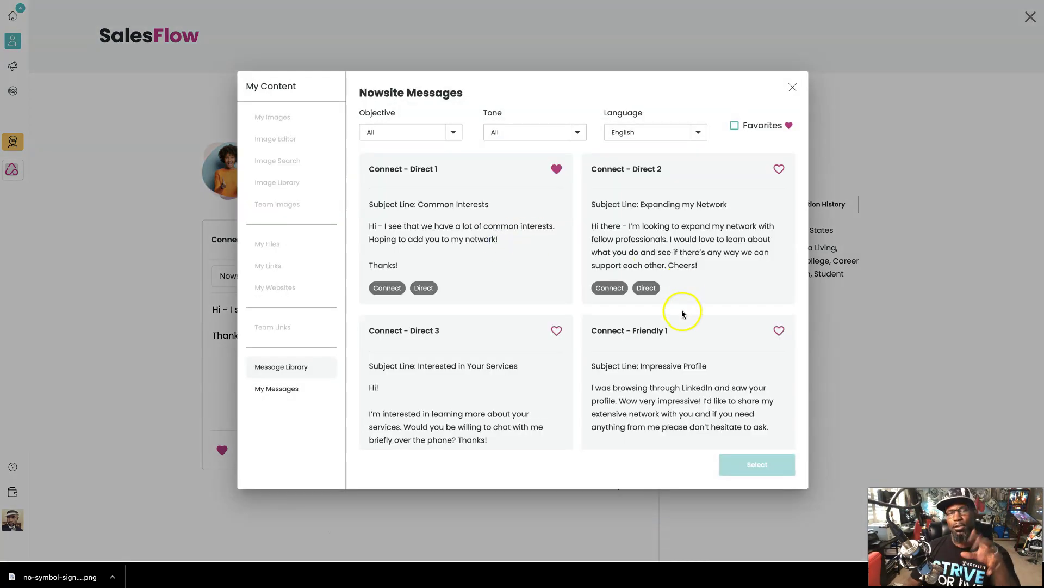
{"action": "left_click", "coordinate": [453, 133]}
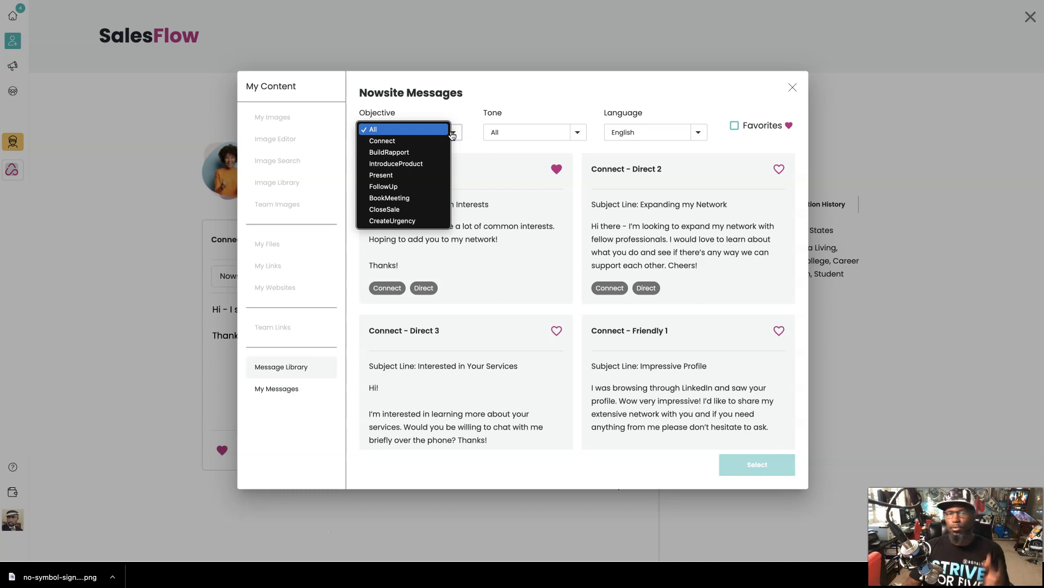
{"action": "left_click", "coordinate": [581, 133]}
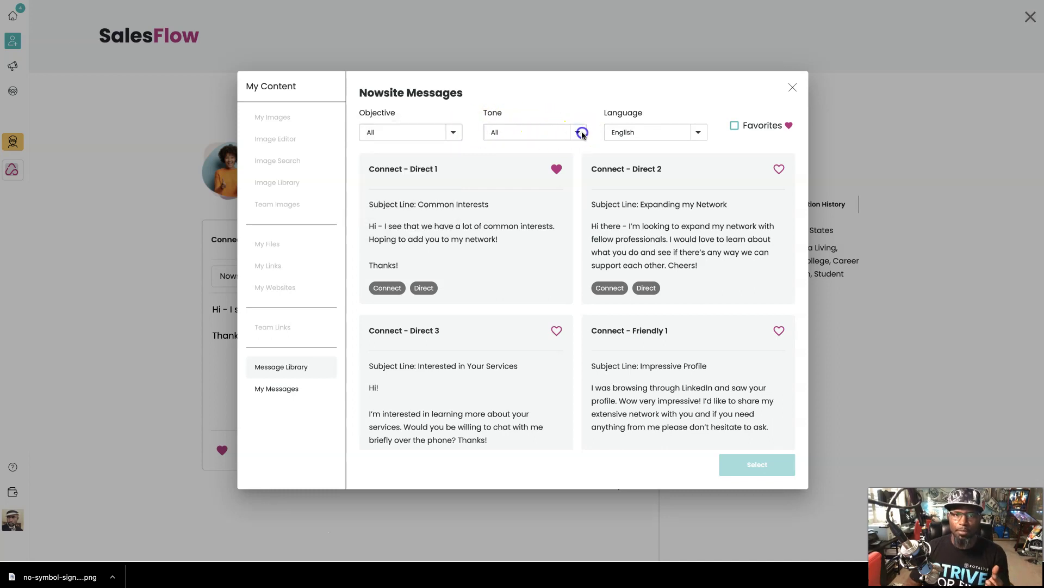
{"action": "left_click", "coordinate": [579, 133]}
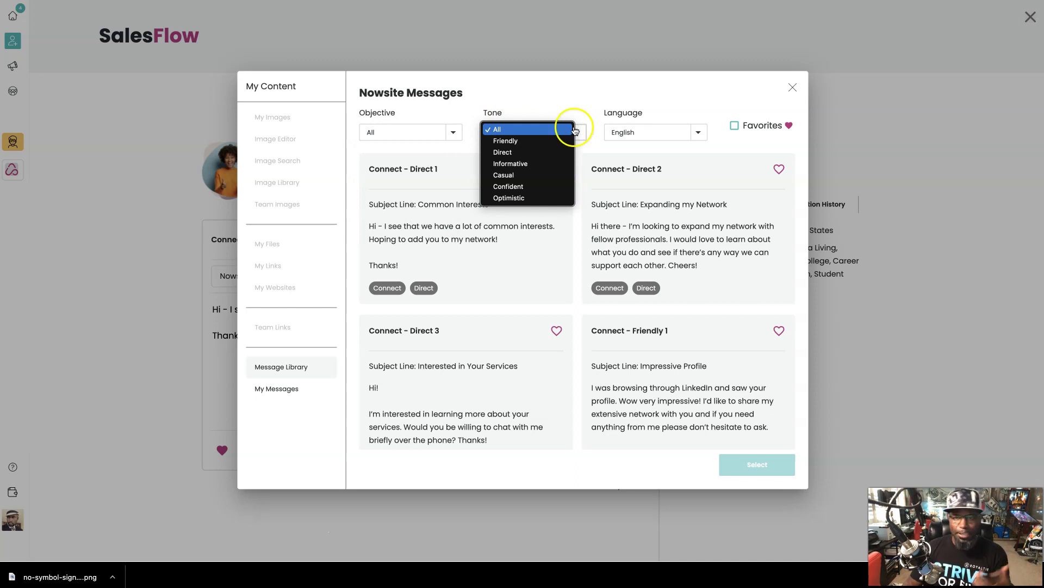
{"action": "left_click", "coordinate": [566, 89]}
{"action": "scroll", "coordinate": [641, 326], "scroll_direction": "down", "scroll_amount": 1}
{"action": "scroll", "coordinate": [641, 325], "scroll_direction": "down", "scroll_amount": 7}
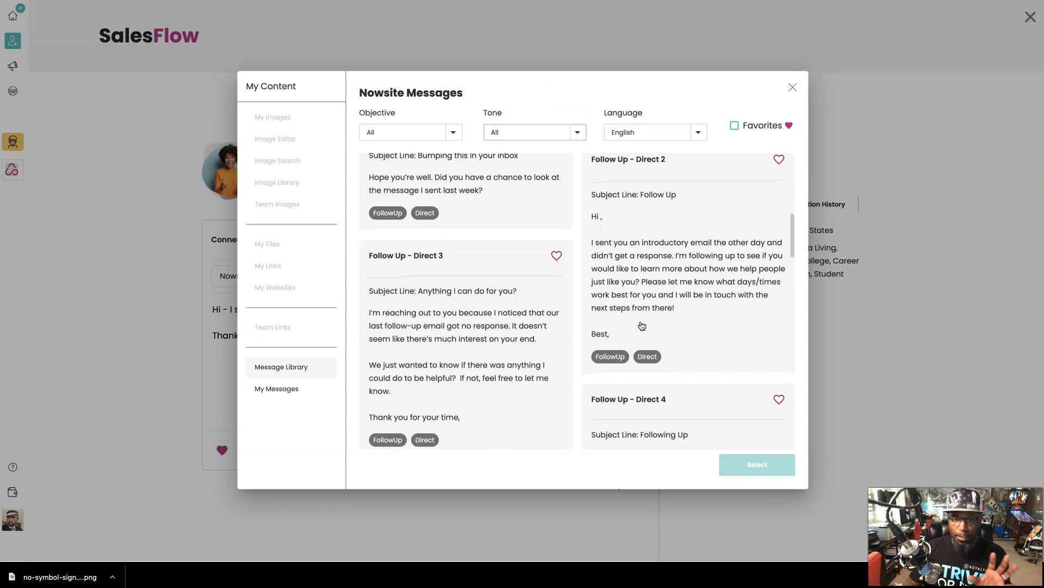
{"action": "scroll", "coordinate": [642, 325], "scroll_direction": "down", "scroll_amount": 4}
{"action": "scroll", "coordinate": [642, 325], "scroll_direction": "down", "scroll_amount": 6}
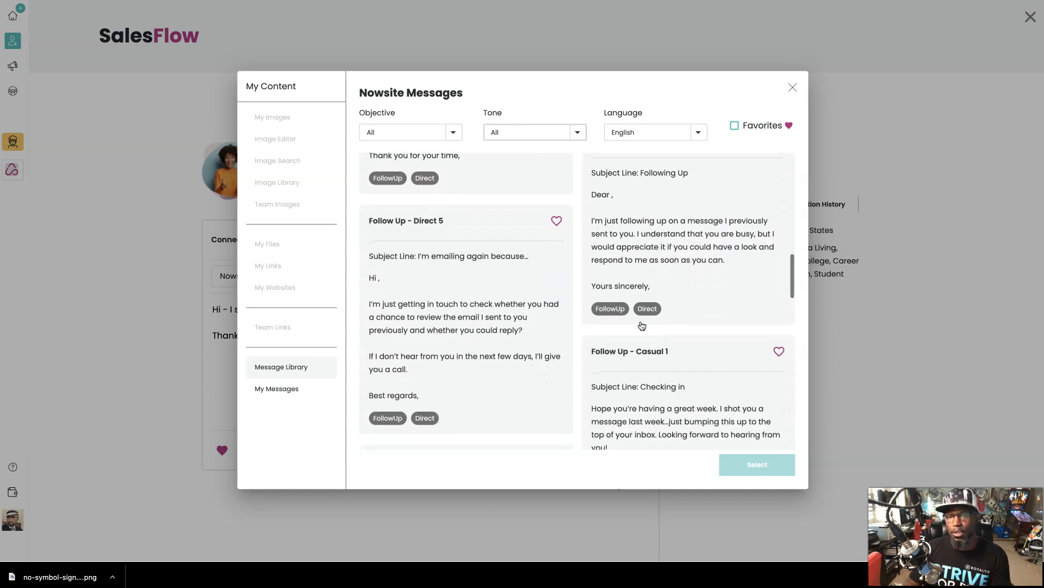
{"action": "scroll", "coordinate": [642, 326], "scroll_direction": "down", "scroll_amount": 1}
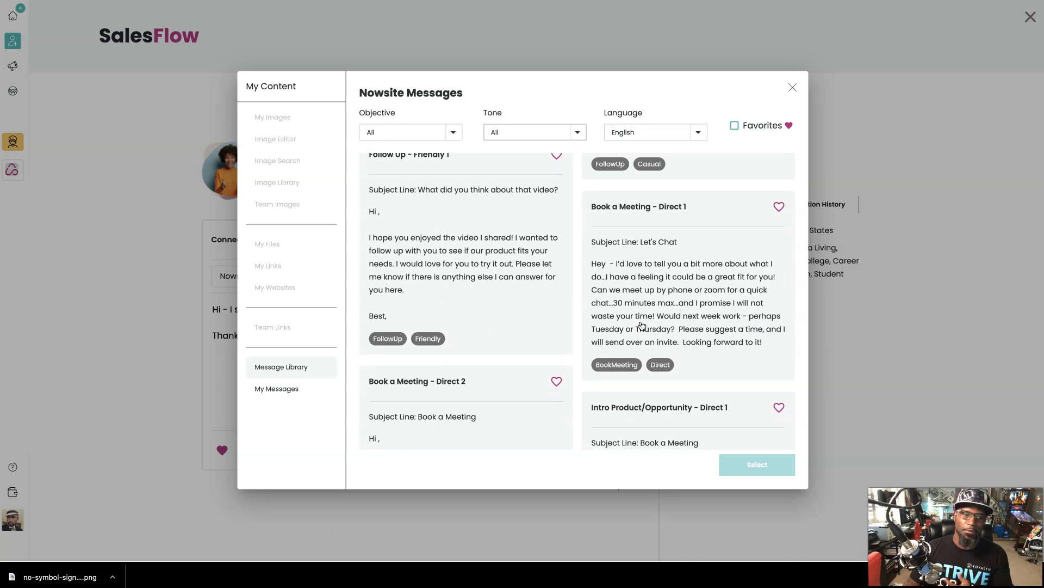
Step: Load the saved Introduction message from My Messages as the 255-character draft
{"action": "left_click", "coordinate": [291, 390]}
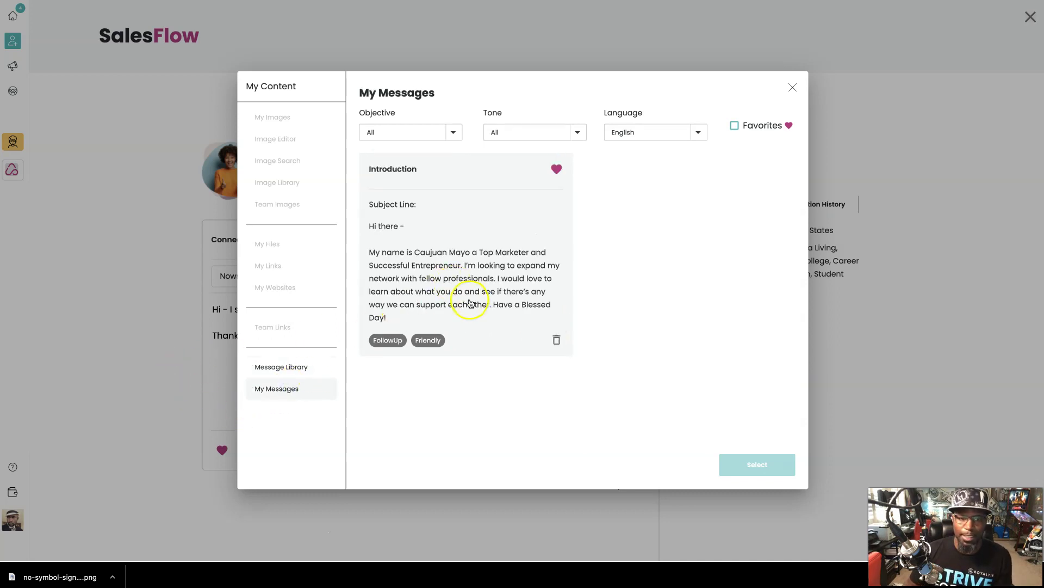
{"action": "left_click", "coordinate": [471, 302]}
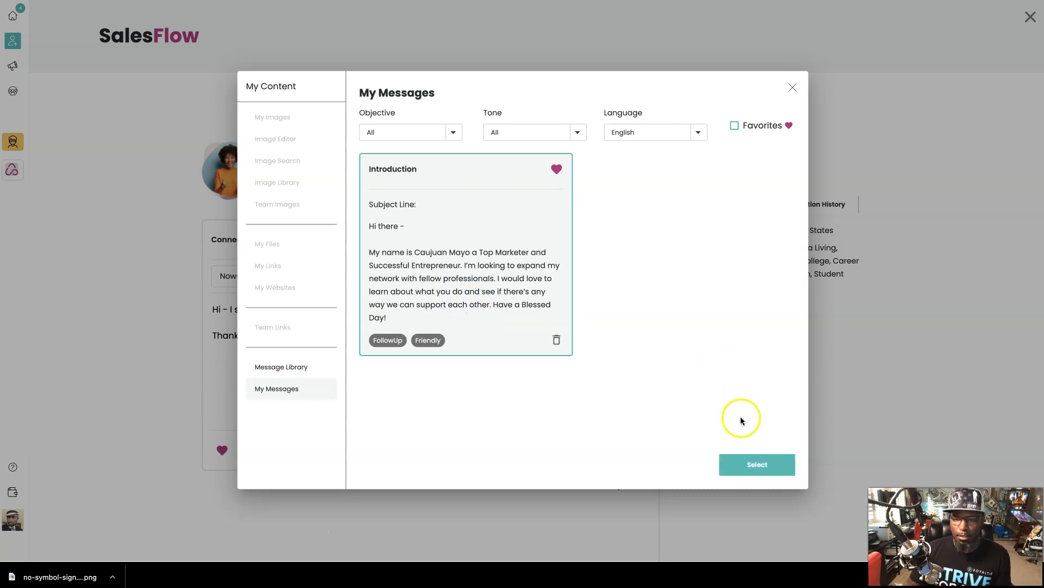
{"action": "left_click", "coordinate": [757, 463]}
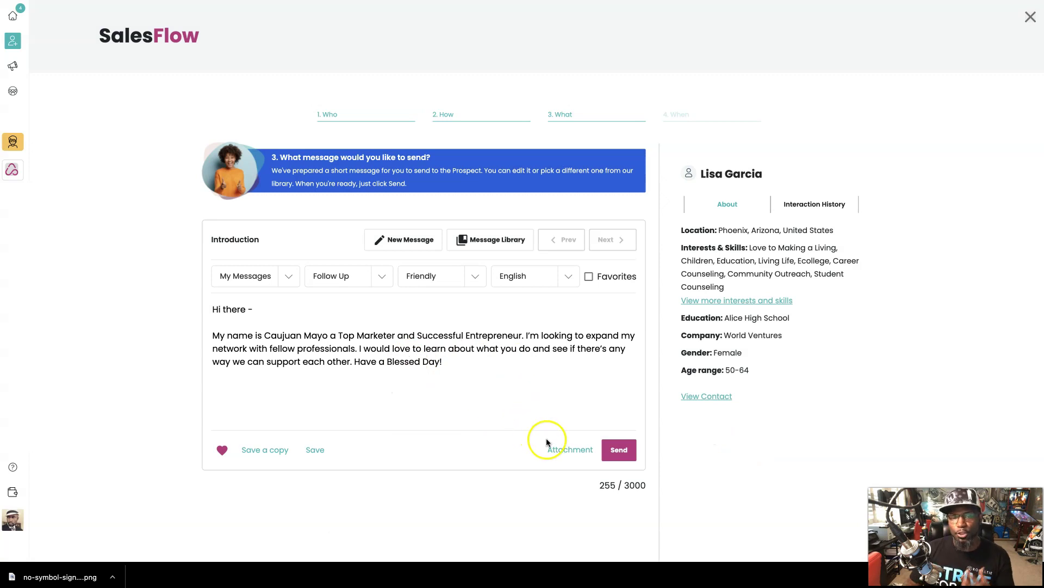
Step: Attach the My Opportunities link and send the 283-character message to the clipboard for LinkedIn
{"action": "left_click", "coordinate": [564, 453]}
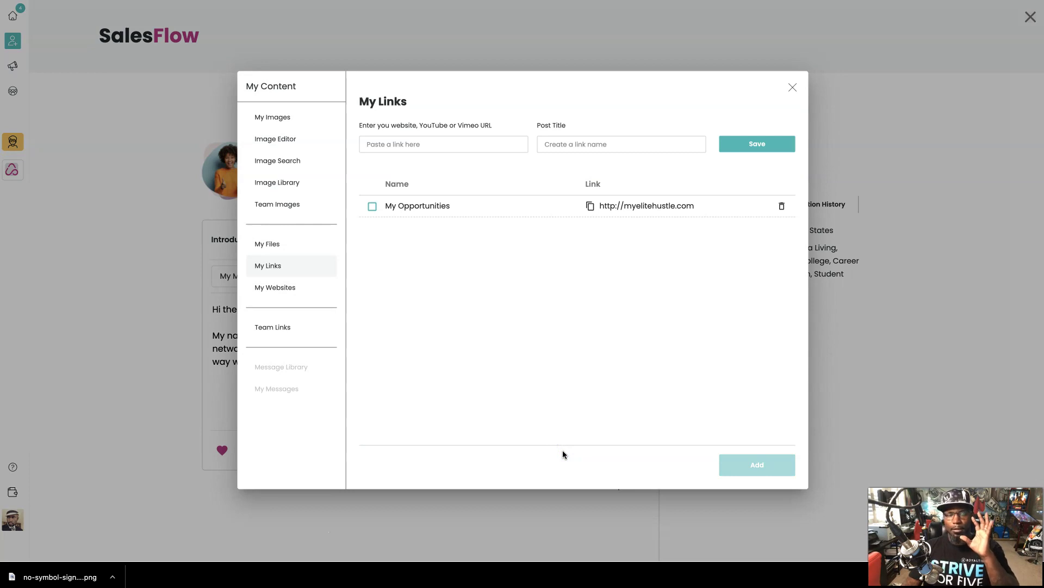
{"action": "left_click", "coordinate": [372, 206]}
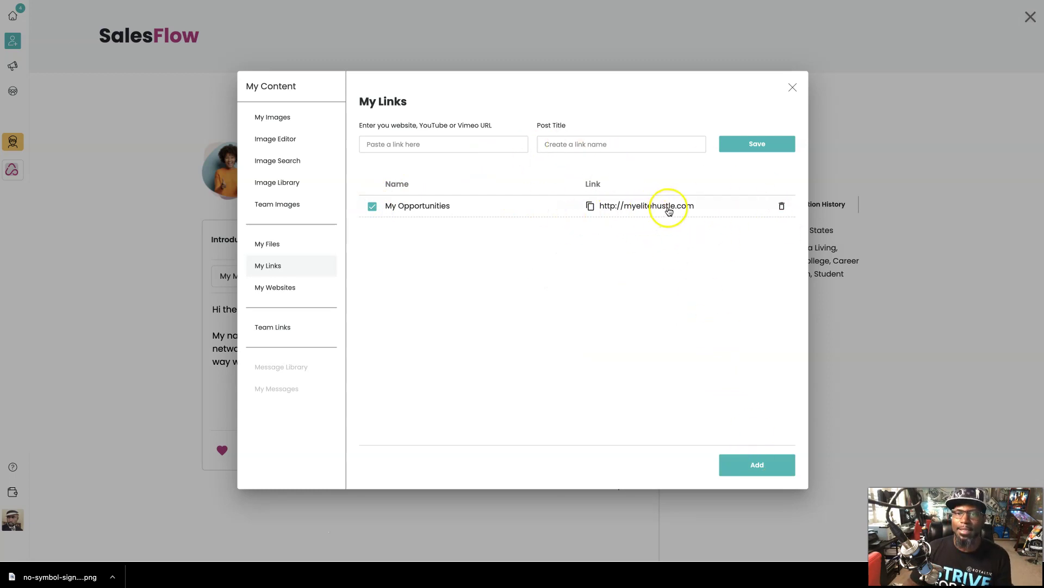
{"action": "left_click", "coordinate": [757, 464]}
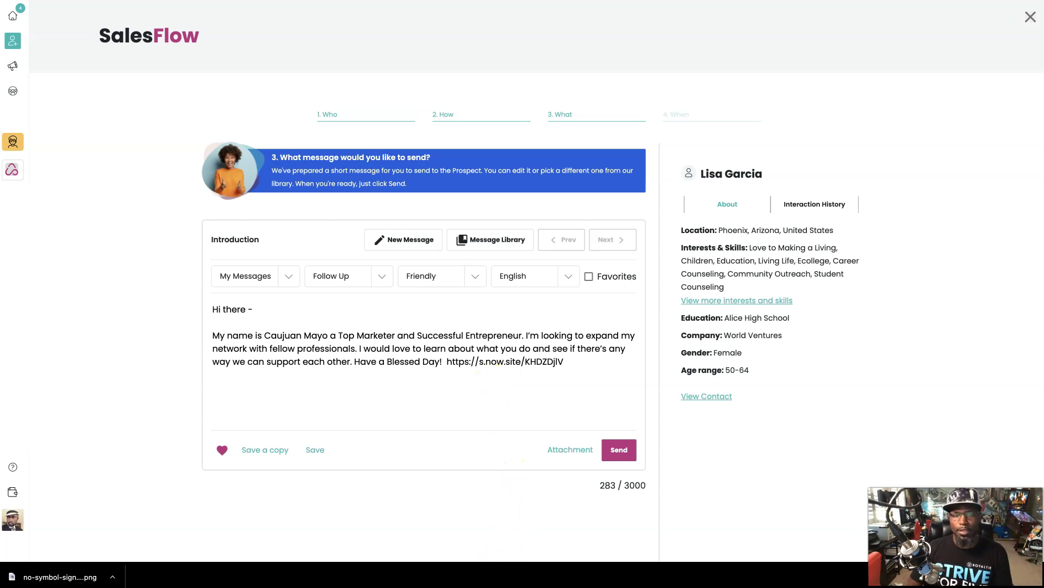
{"action": "left_click", "coordinate": [622, 453]}
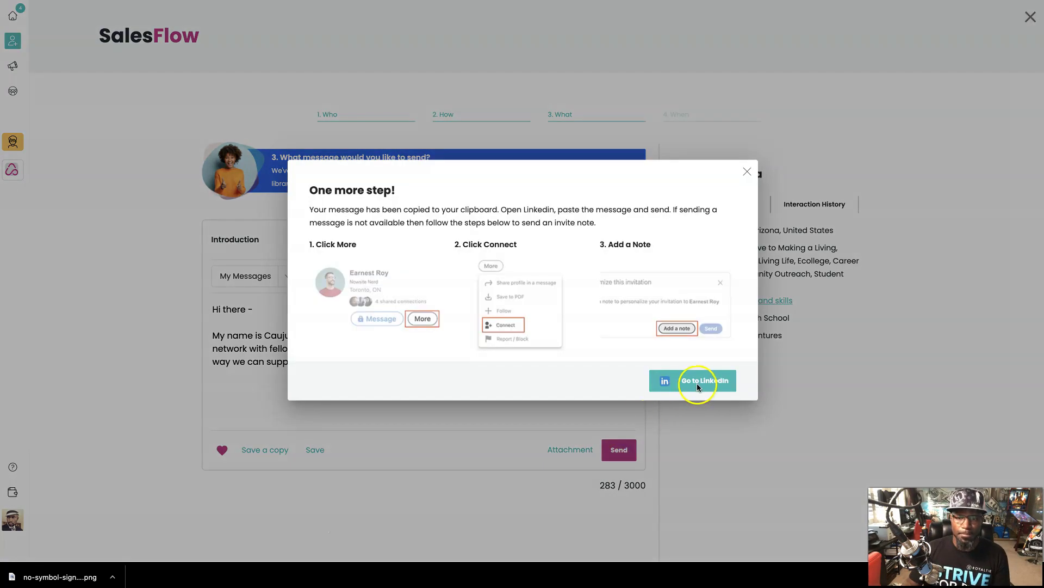
Step: On the prospect's LinkedIn profile, send a Connect invitation with the copied message pasted as its note
{"action": "left_click", "coordinate": [698, 382]}
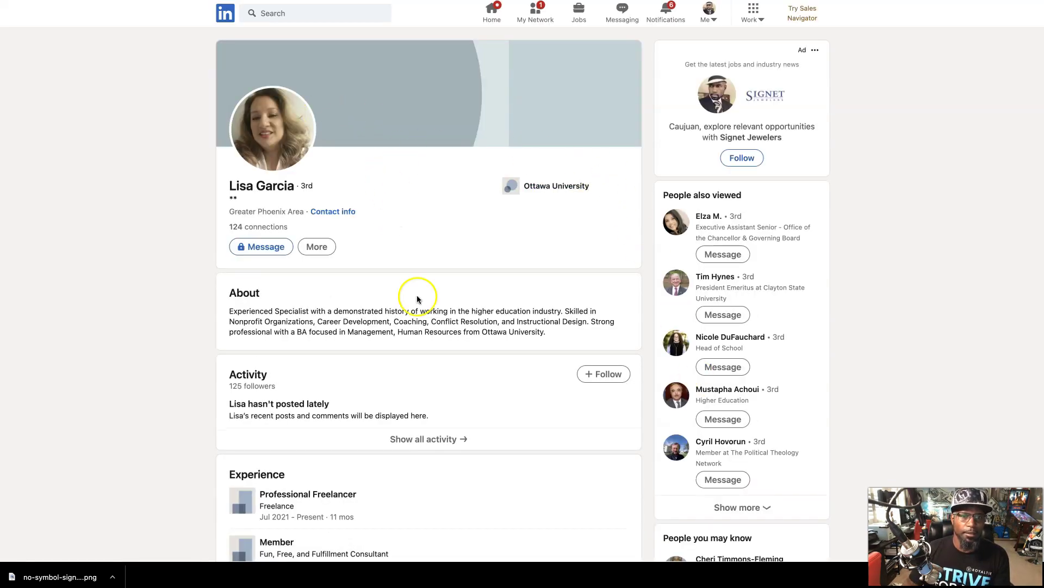
{"action": "scroll", "coordinate": [354, 288], "scroll_direction": "down", "scroll_amount": 1}
{"action": "scroll", "coordinate": [337, 272], "scroll_direction": "up", "scroll_amount": 1}
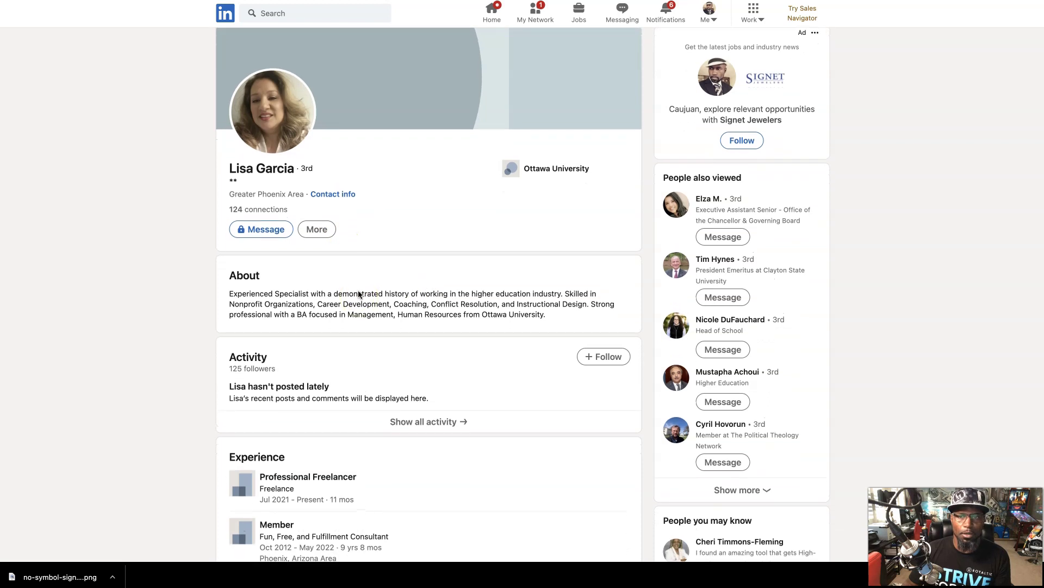
{"action": "left_click", "coordinate": [320, 243]}
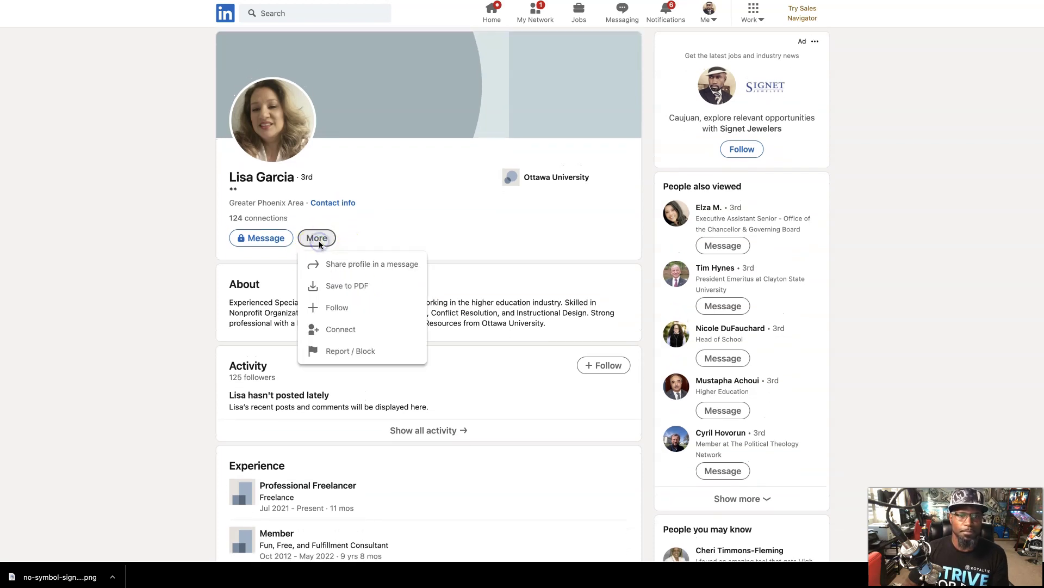
{"action": "left_click", "coordinate": [353, 329]}
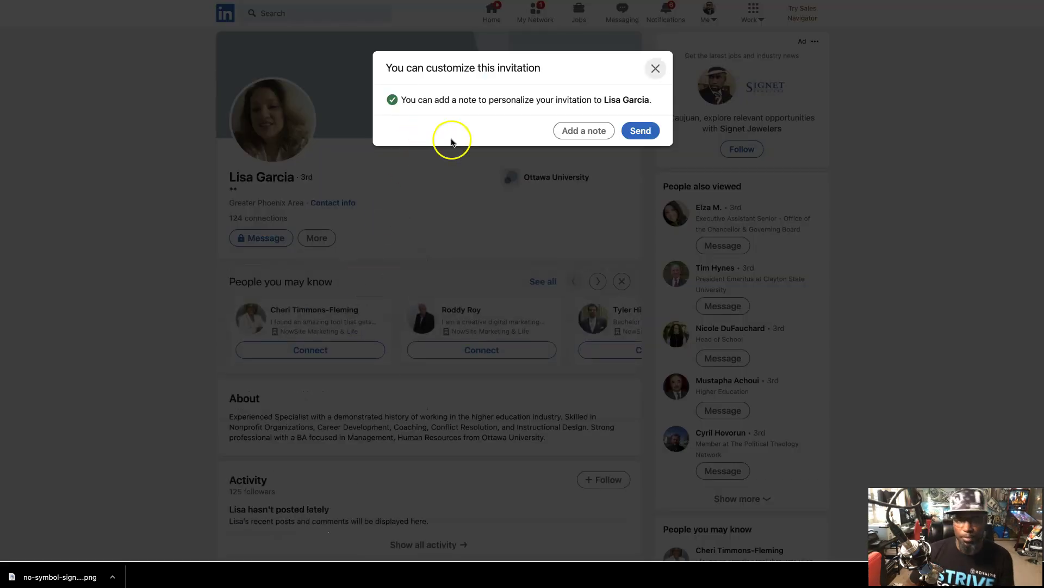
{"action": "left_click", "coordinate": [581, 131]}
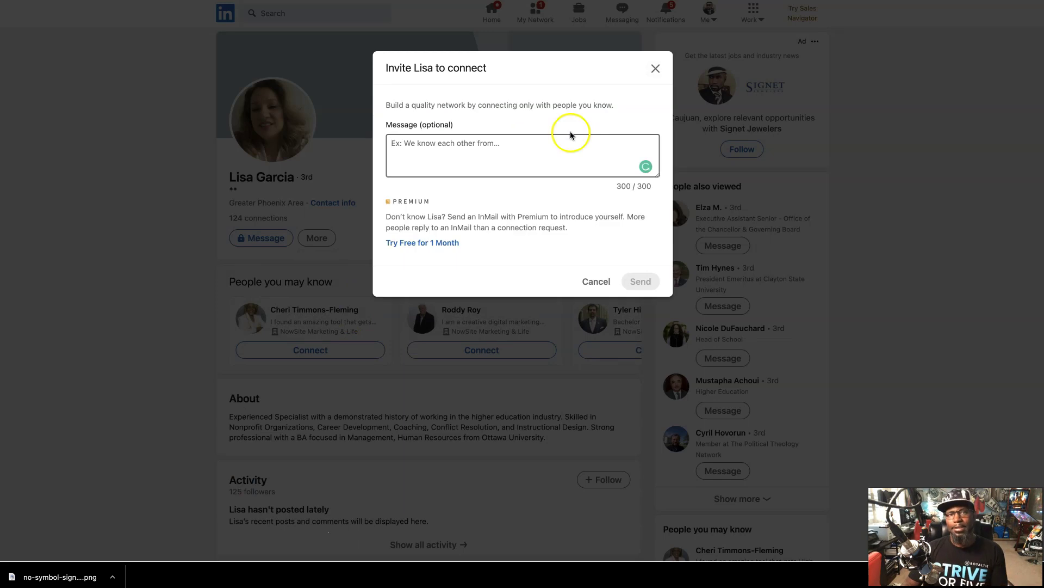
{"action": "left_click", "coordinate": [525, 154]}
{"action": "type", "text": "My name is Caujuan Mayo a Top Marketer and Successful Entrepreneur. I'm looking to expand my network with fellow professionals. I would love to learn about what you do and see if there's any way we can support each other. Have a Blessed Day!  https://s.now.site/KHDZDjlV"}
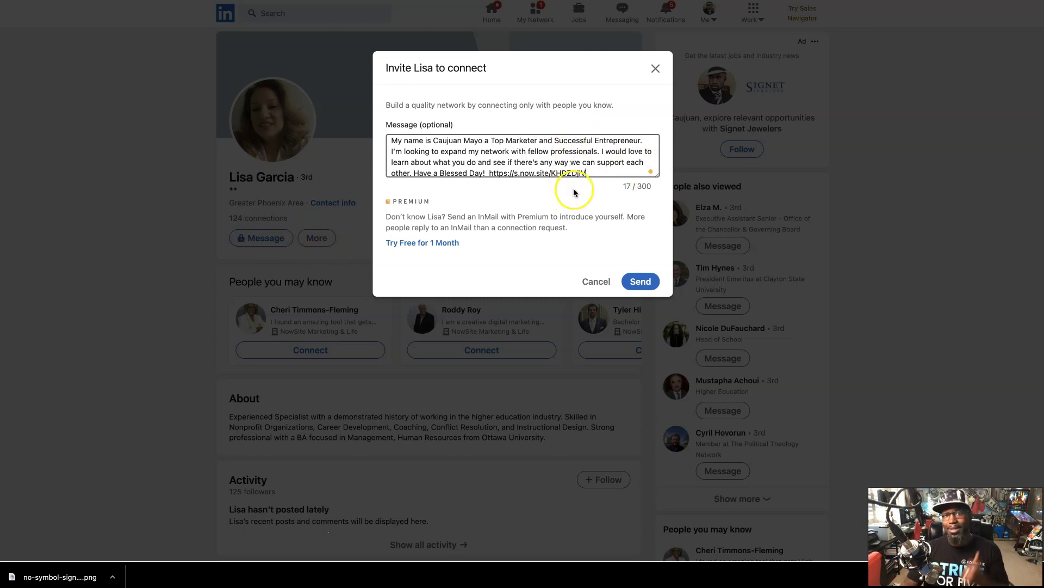
{"action": "left_click", "coordinate": [640, 281]}
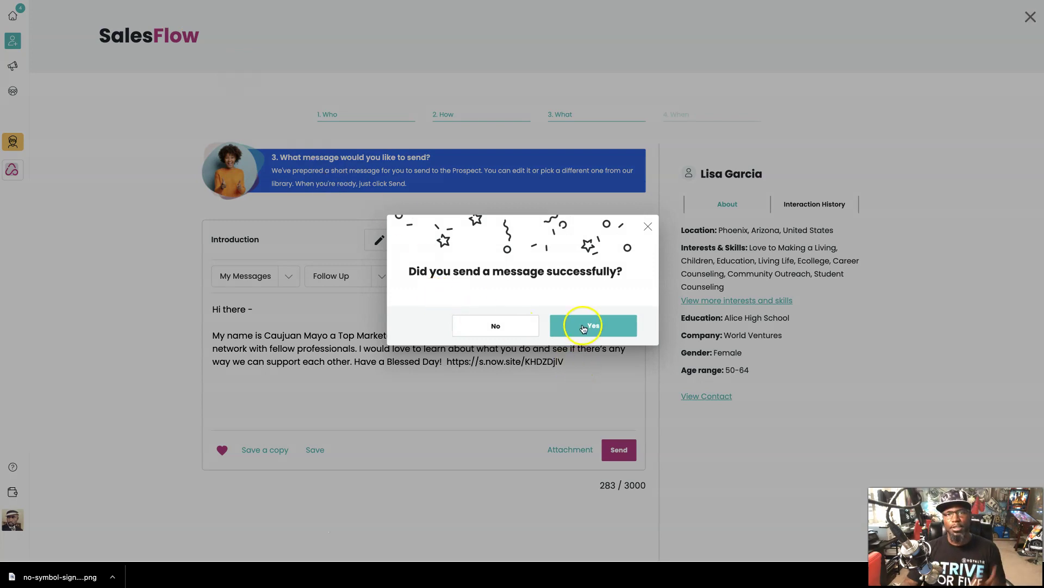
Step: Mark the message as sent, set Next Objective to Follow Up, and book the June 1 follow-up
{"action": "left_click", "coordinate": [583, 326]}
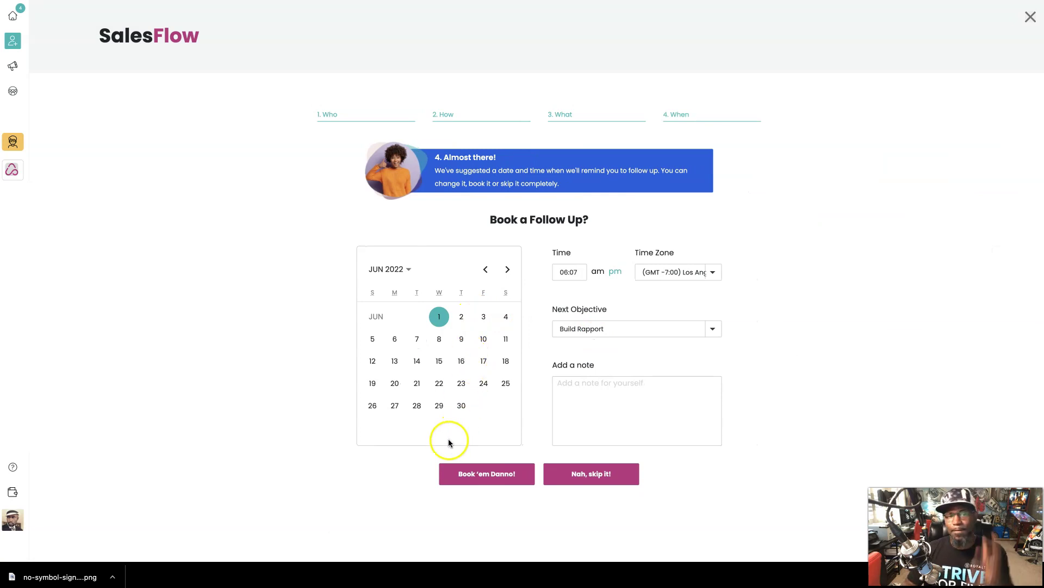
{"action": "left_click", "coordinate": [713, 332]}
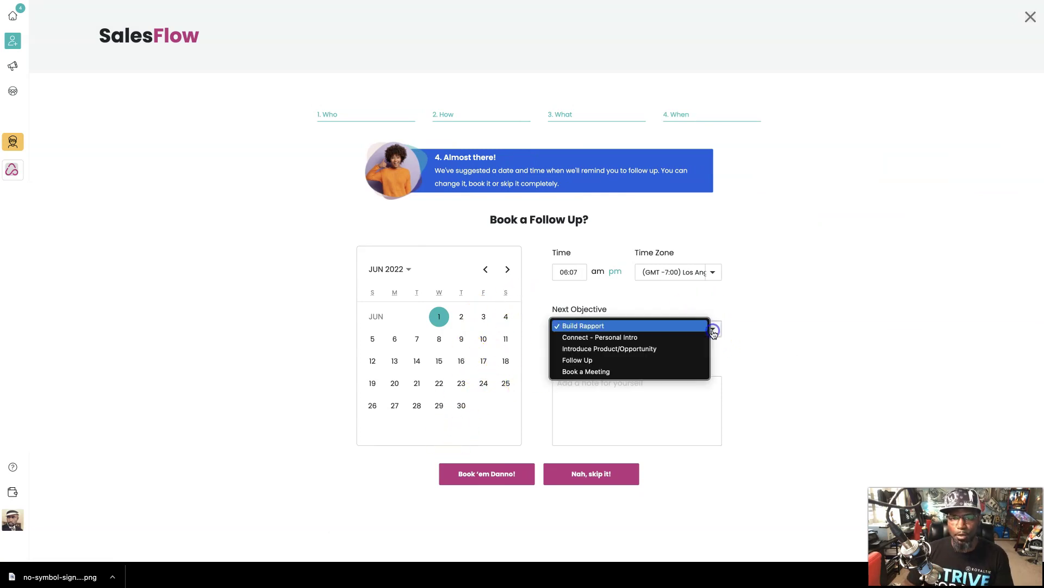
{"action": "left_click", "coordinate": [688, 361]}
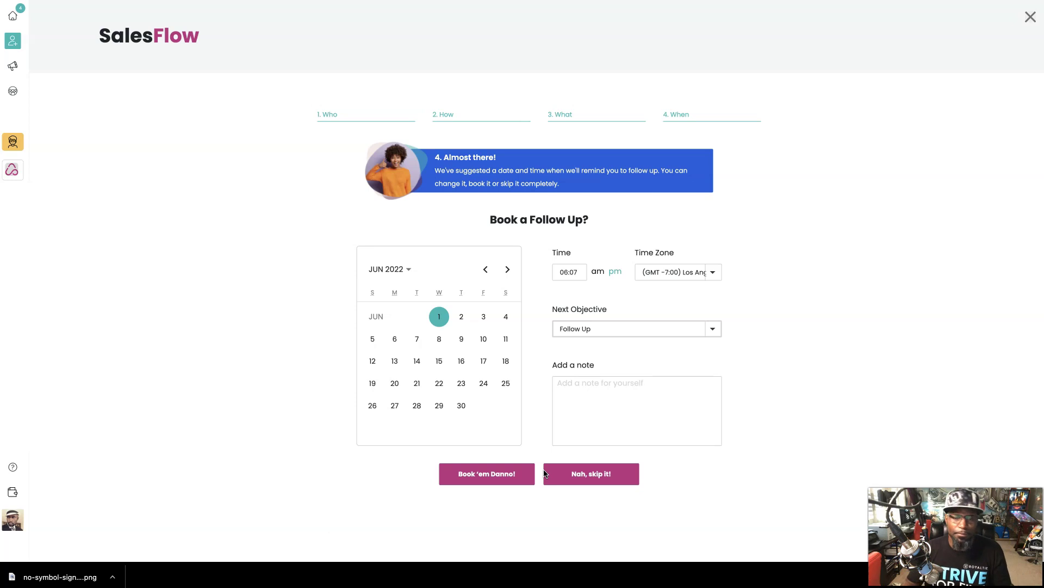
{"action": "left_click", "coordinate": [487, 481]}
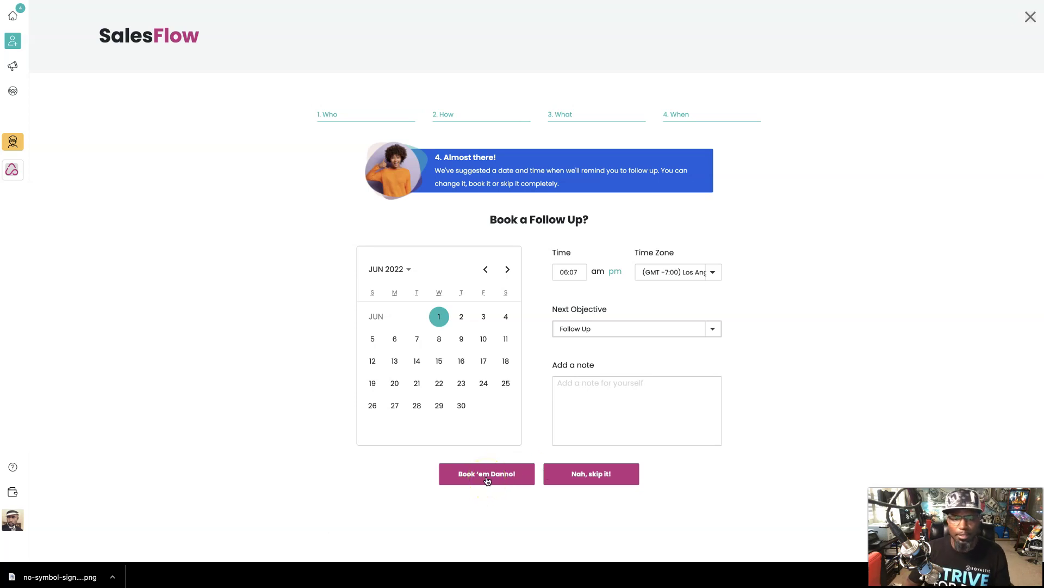
{"action": "left_click", "coordinate": [487, 479]}
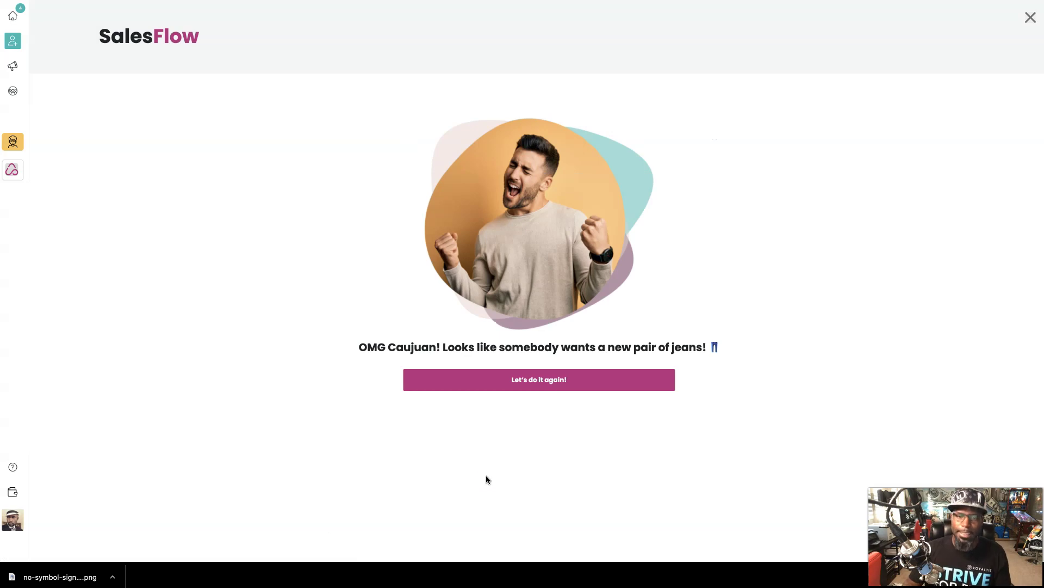
{"action": "left_click", "coordinate": [433, 560]}
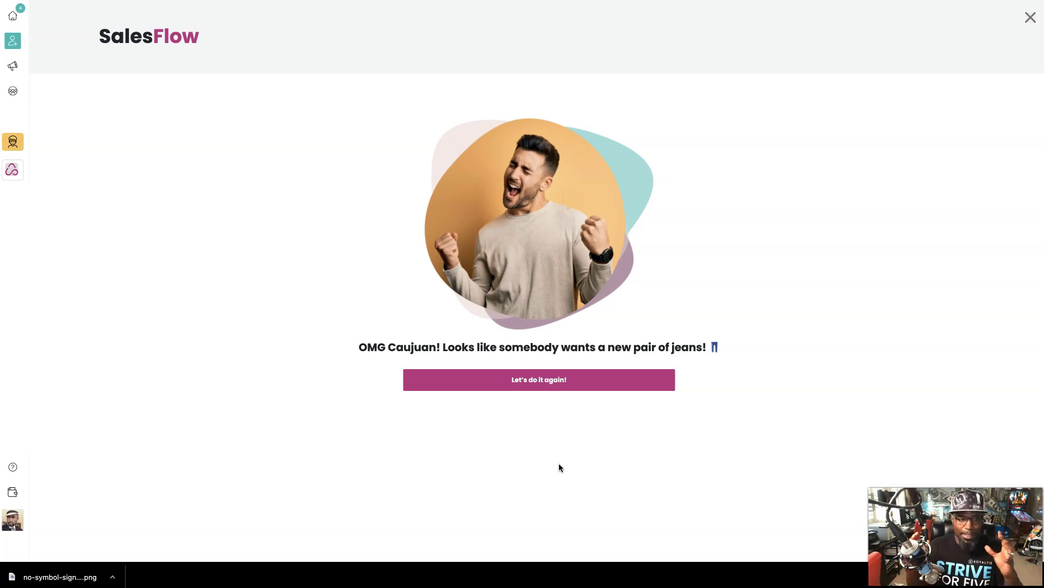
Step: Start over with Let's do it again, fetch another World Ventures prospect, and launch their SalesFlow
{"action": "left_click", "coordinate": [555, 379]}
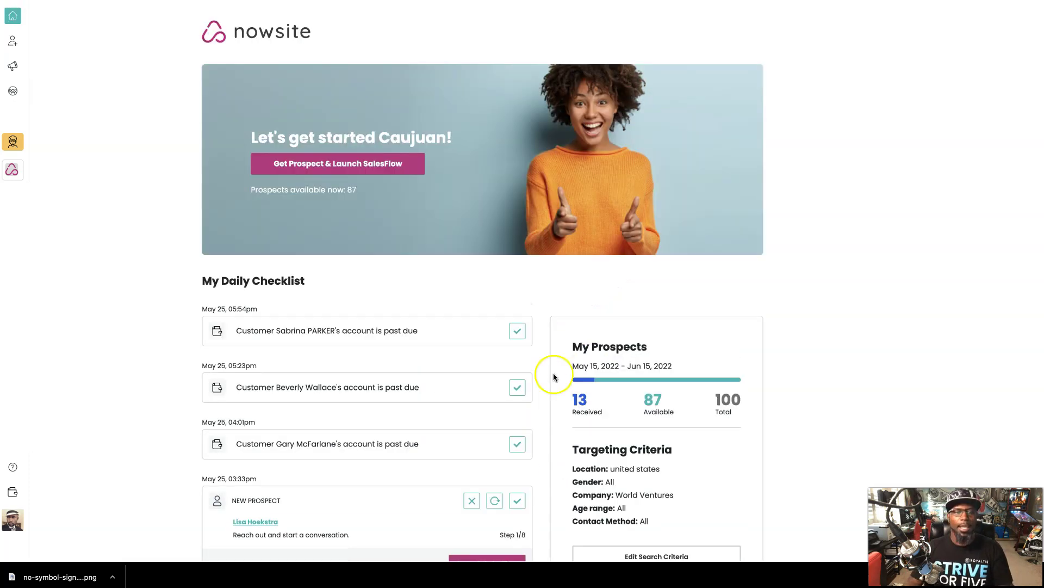
{"action": "left_click", "coordinate": [372, 165]}
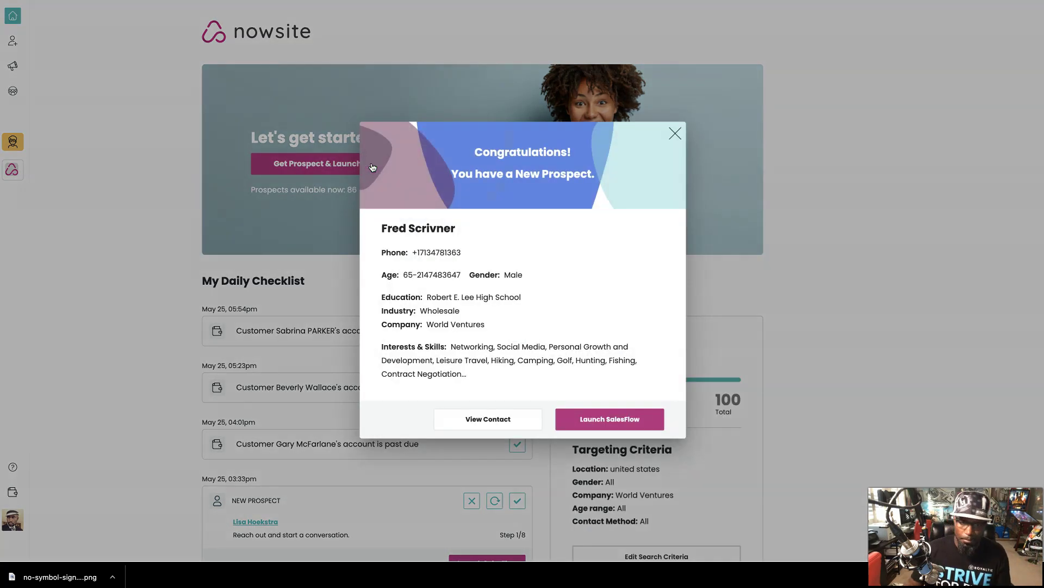
{"action": "left_click", "coordinate": [521, 302]}
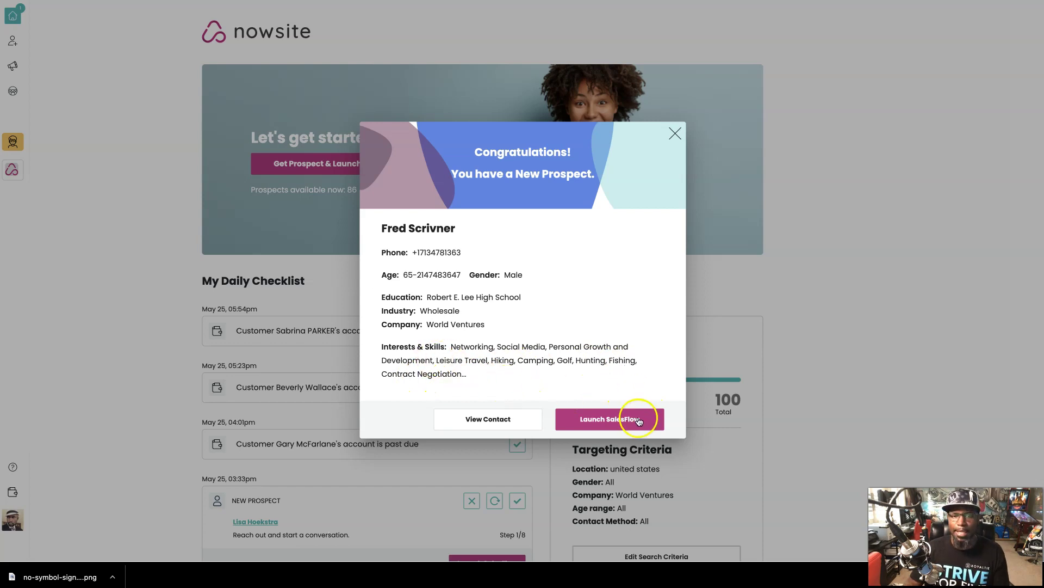
{"action": "left_click", "coordinate": [612, 420]}
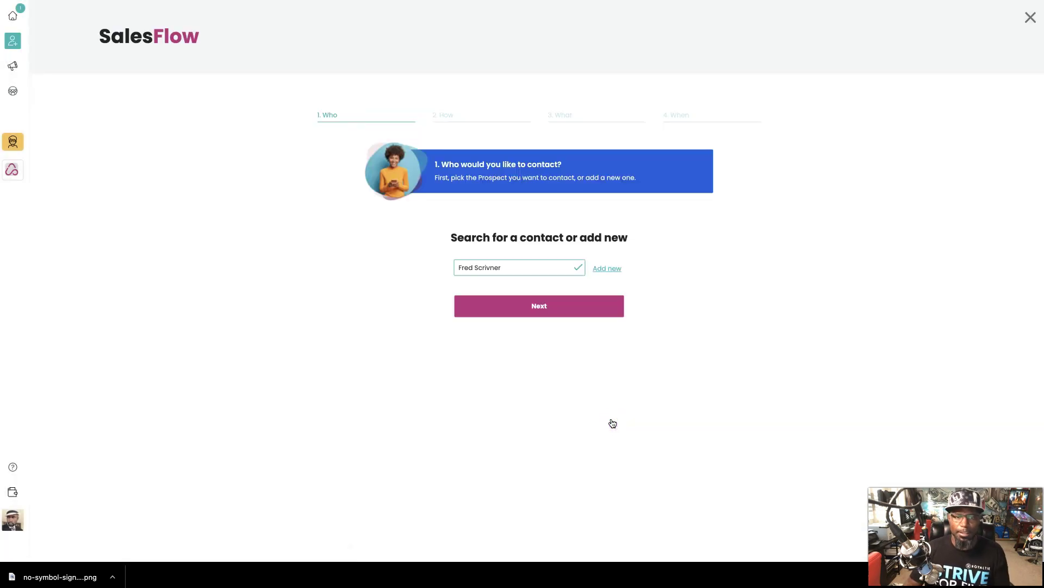
Step: Advance past the Who step, choose LinkedIn, and select the Introduction message in My Messages
{"action": "left_click", "coordinate": [540, 312]}
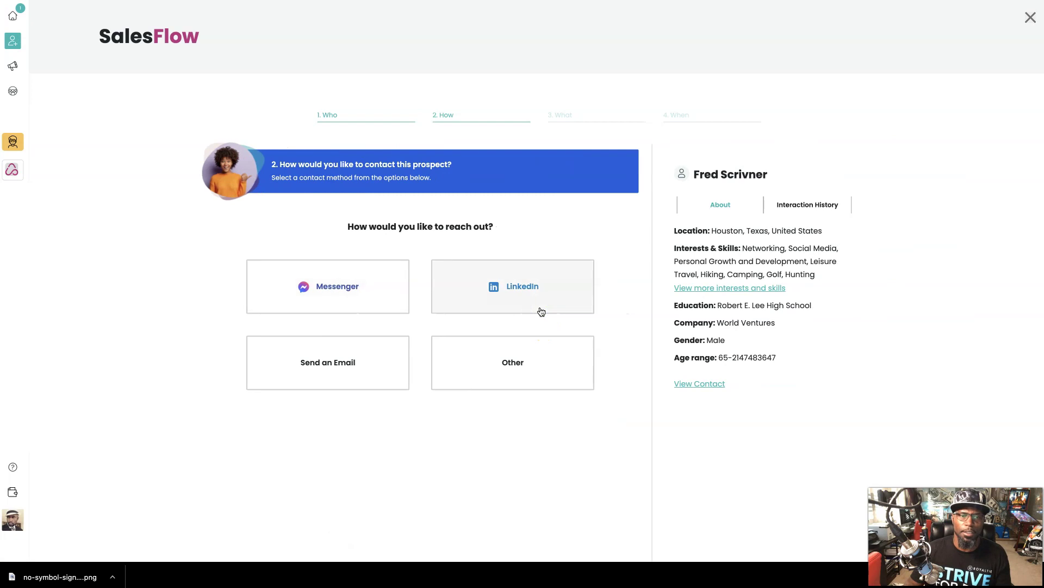
{"action": "left_click", "coordinate": [508, 295]}
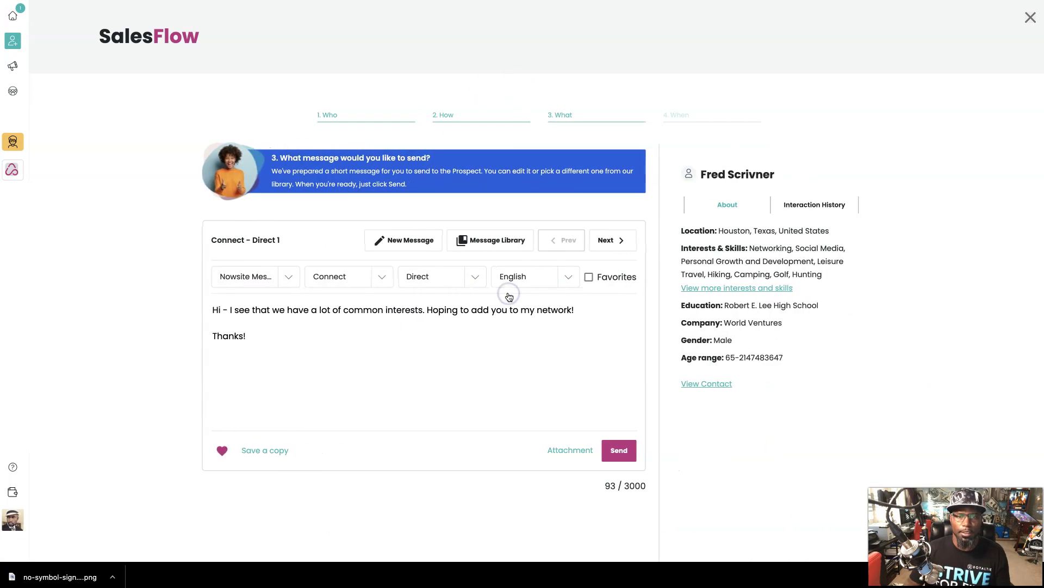
{"action": "left_click", "coordinate": [499, 242]}
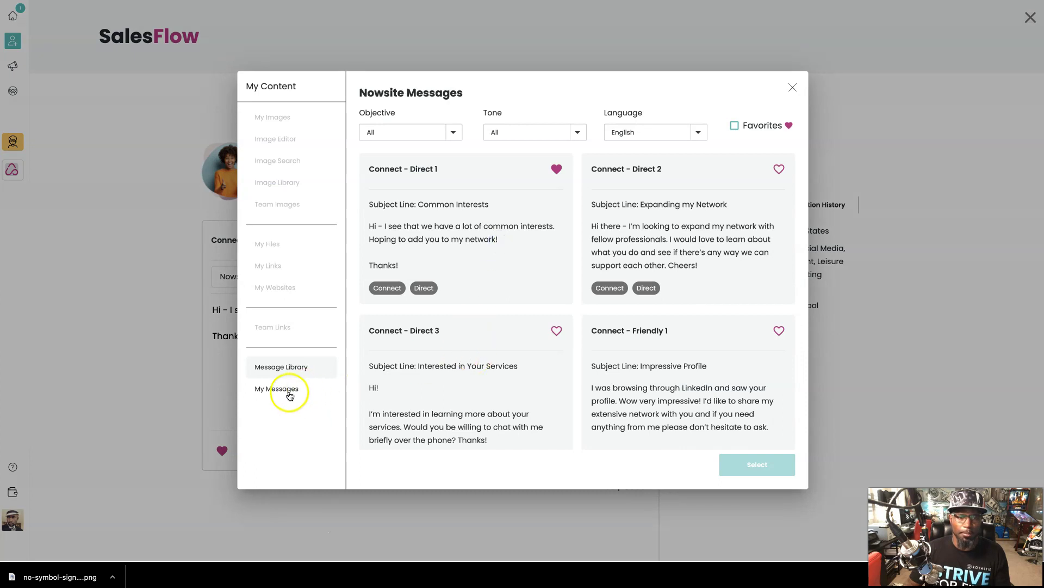
{"action": "left_click", "coordinate": [288, 392]}
{"action": "left_click", "coordinate": [467, 277]}
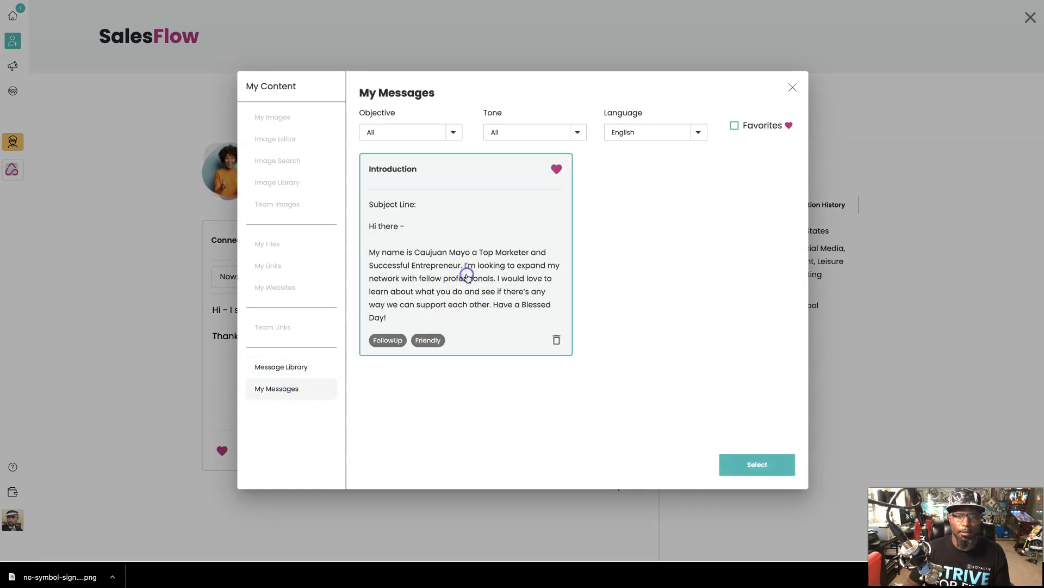
Step: Load the Introduction message, add the My Opportunities link, send it, and go to LinkedIn
{"action": "left_click", "coordinate": [757, 464]}
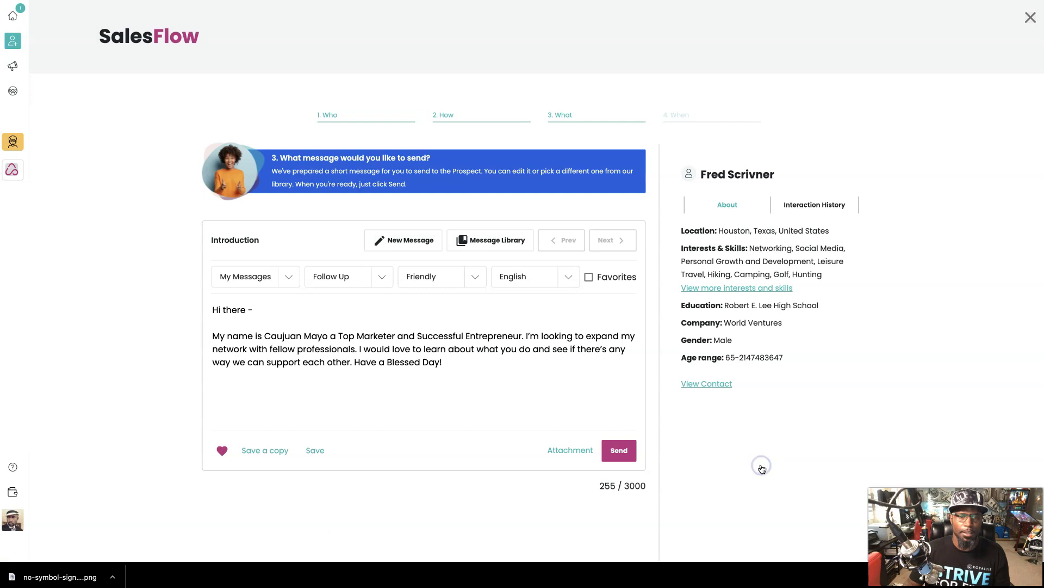
{"action": "left_click", "coordinate": [563, 450]}
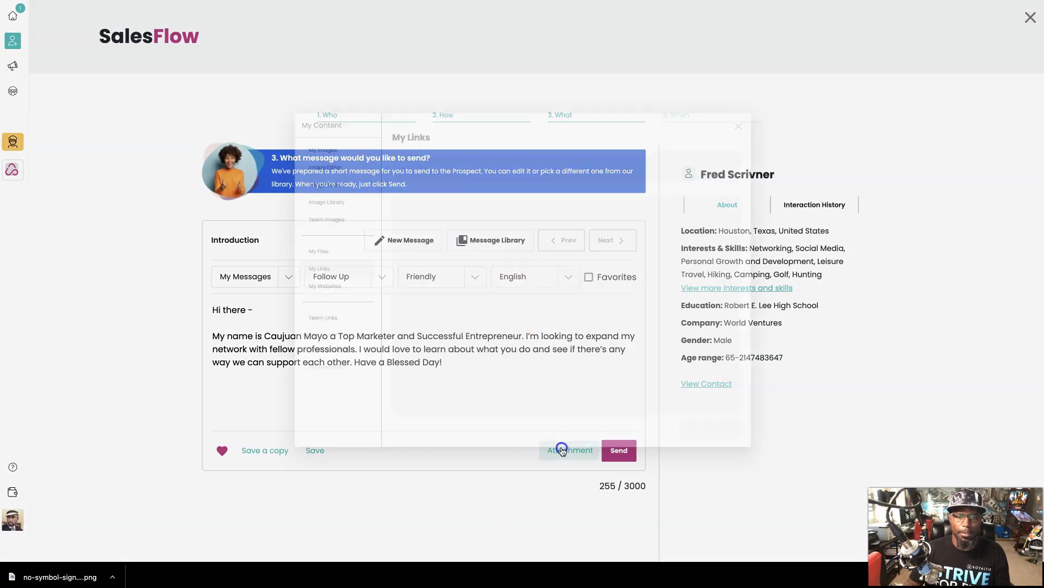
{"action": "left_click", "coordinate": [372, 206]}
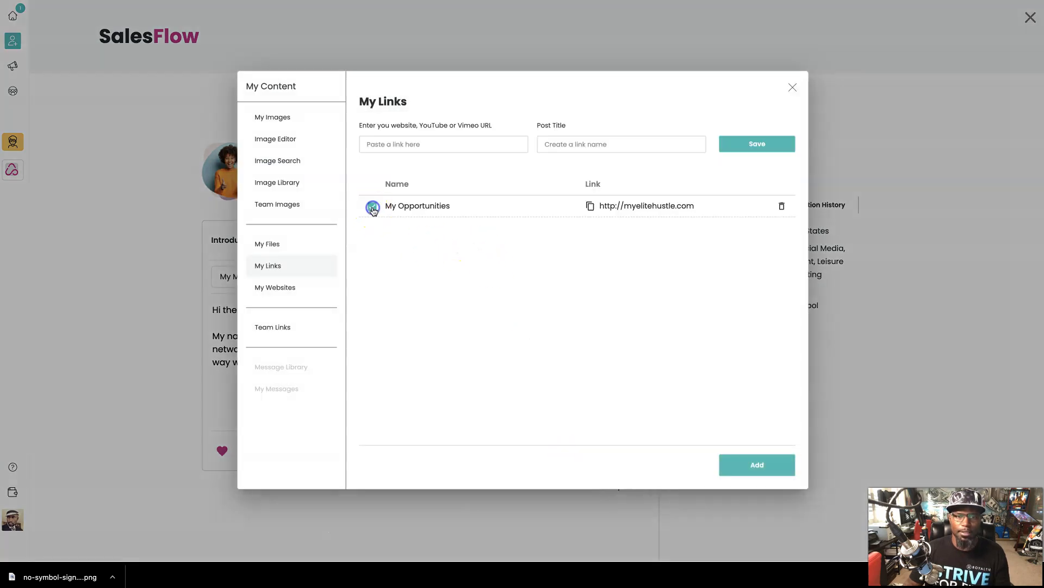
{"action": "left_click", "coordinate": [756, 465]}
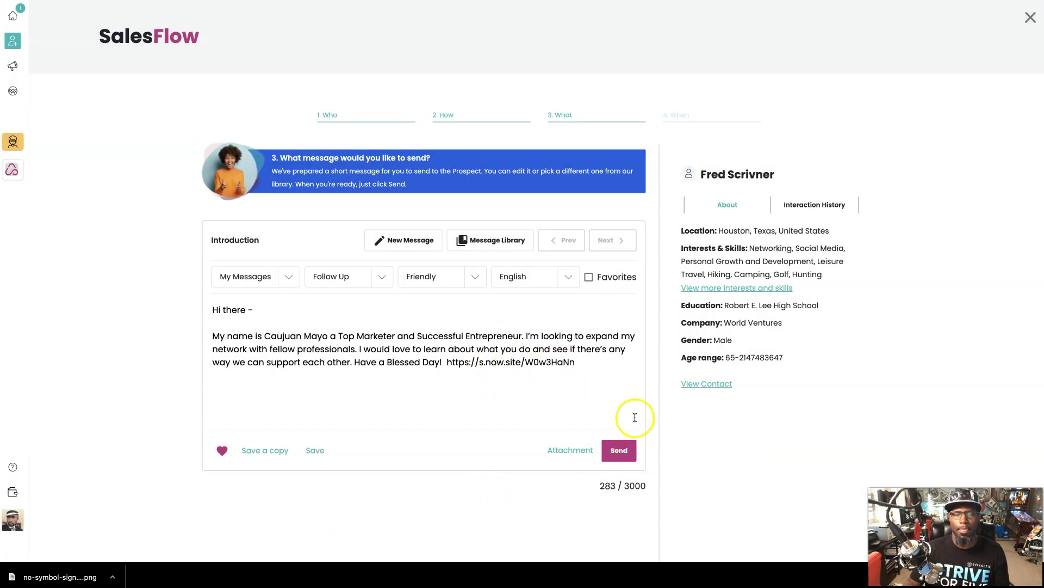
{"action": "left_click", "coordinate": [619, 455]}
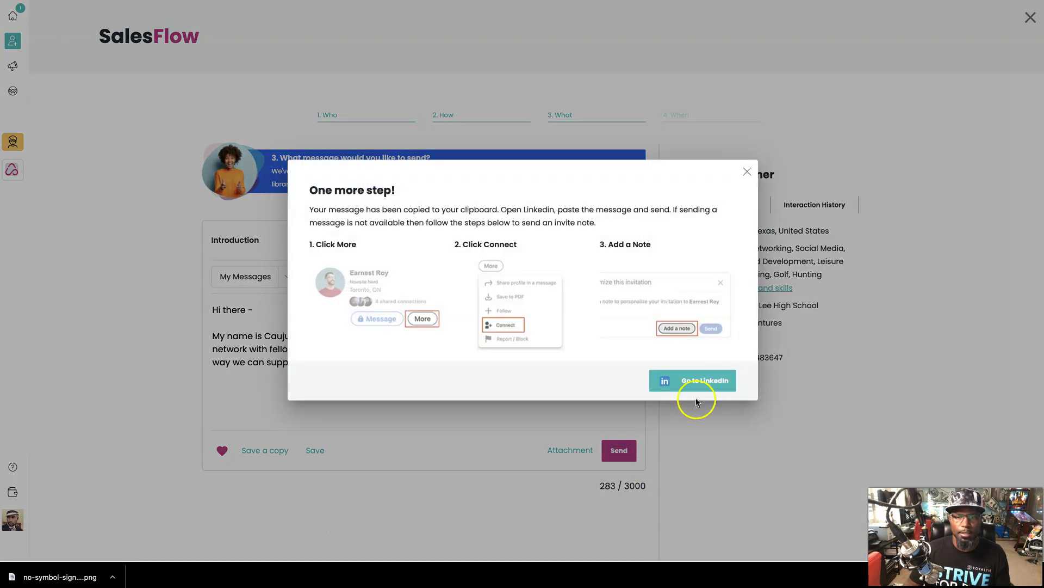
{"action": "left_click", "coordinate": [702, 379]}
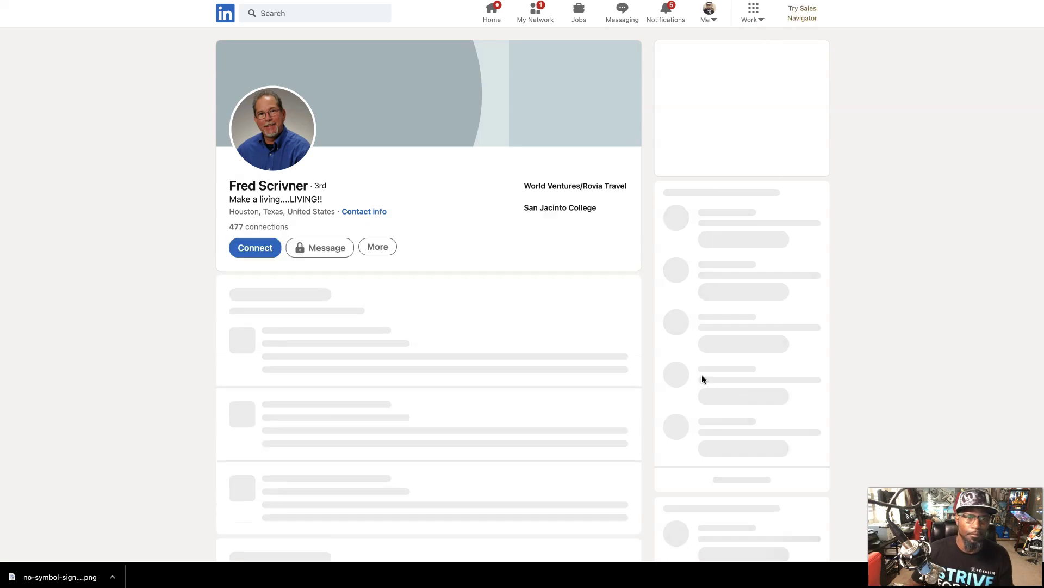
Step: Send a Connect invitation with the pasted introduction note, then close the LinkedIn window
{"action": "left_click", "coordinate": [258, 249]}
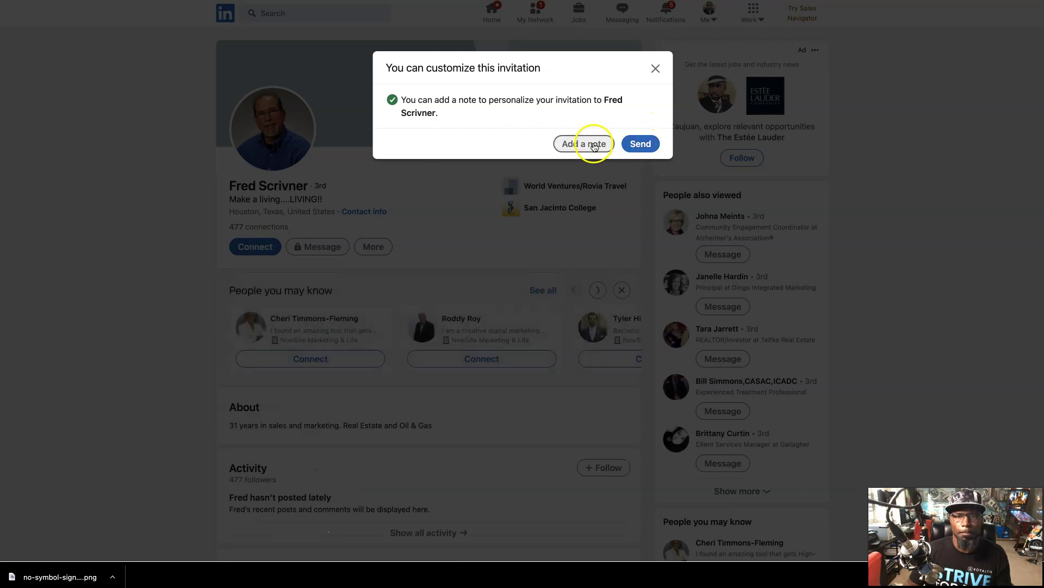
{"action": "left_click", "coordinate": [590, 145]}
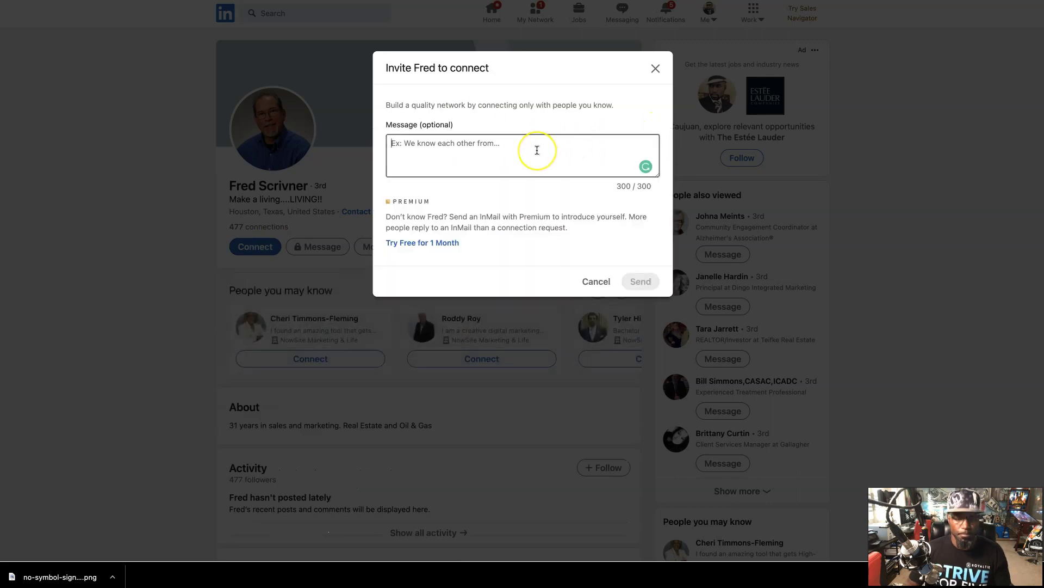
{"action": "key", "text": "ctrl+v"}
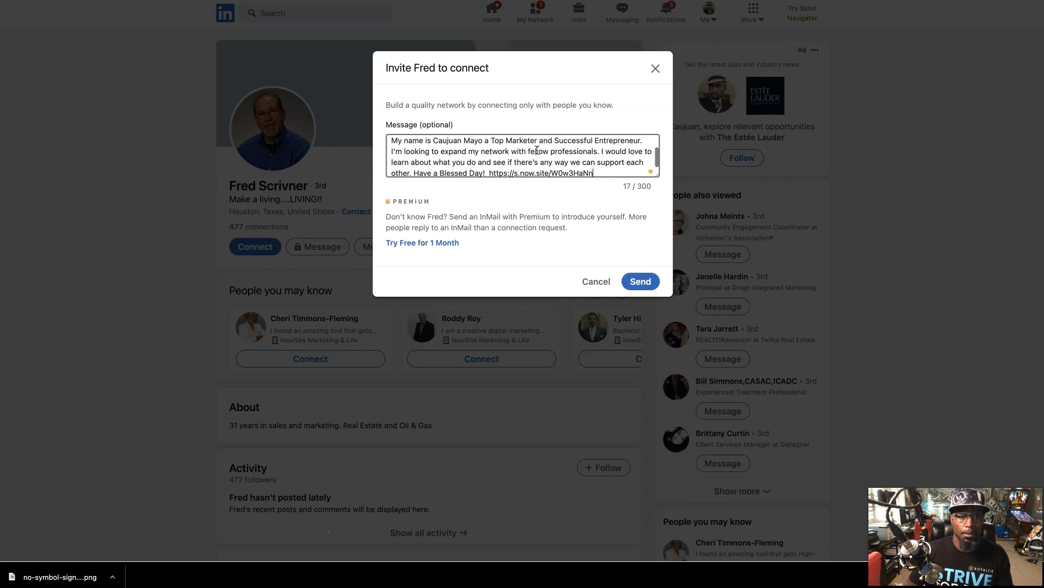
{"action": "left_click", "coordinate": [638, 282]}
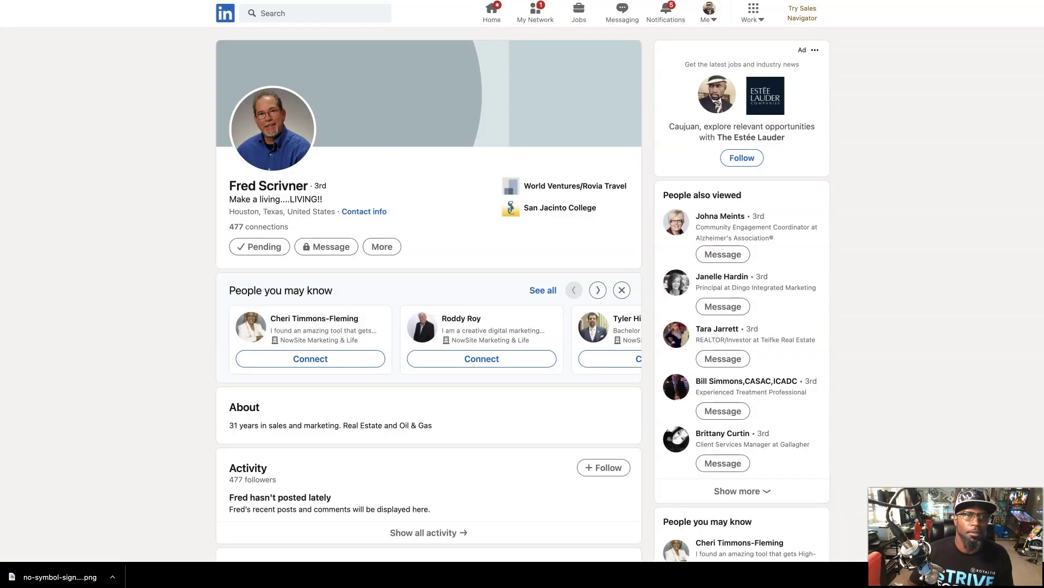
{"action": "key", "text": "ctrl+w"}
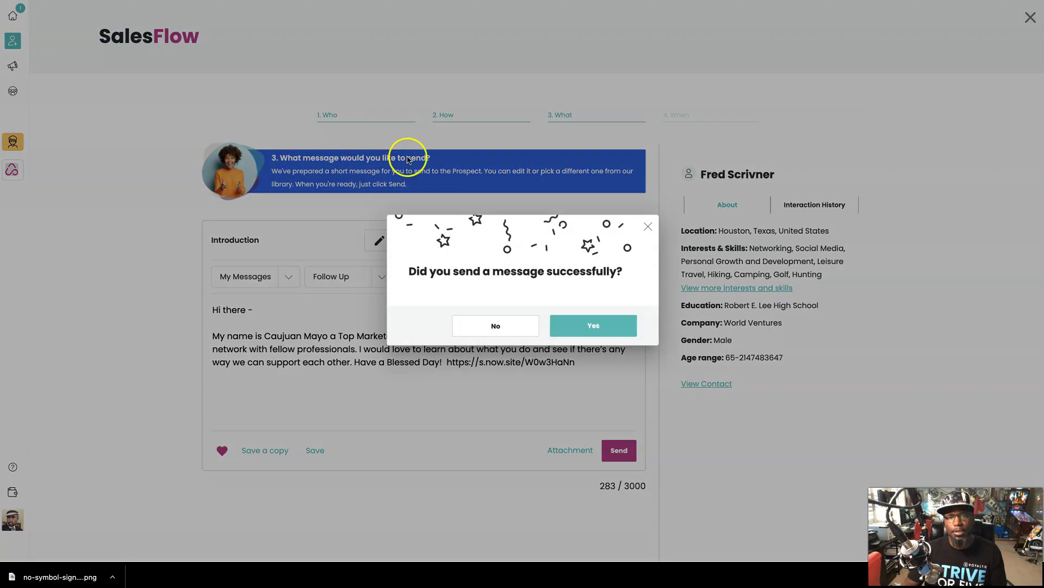
Step: Confirm the message was sent, book the follow-up reminder, and return to the dashboard showing 14 prospects
{"action": "left_click", "coordinate": [597, 328]}
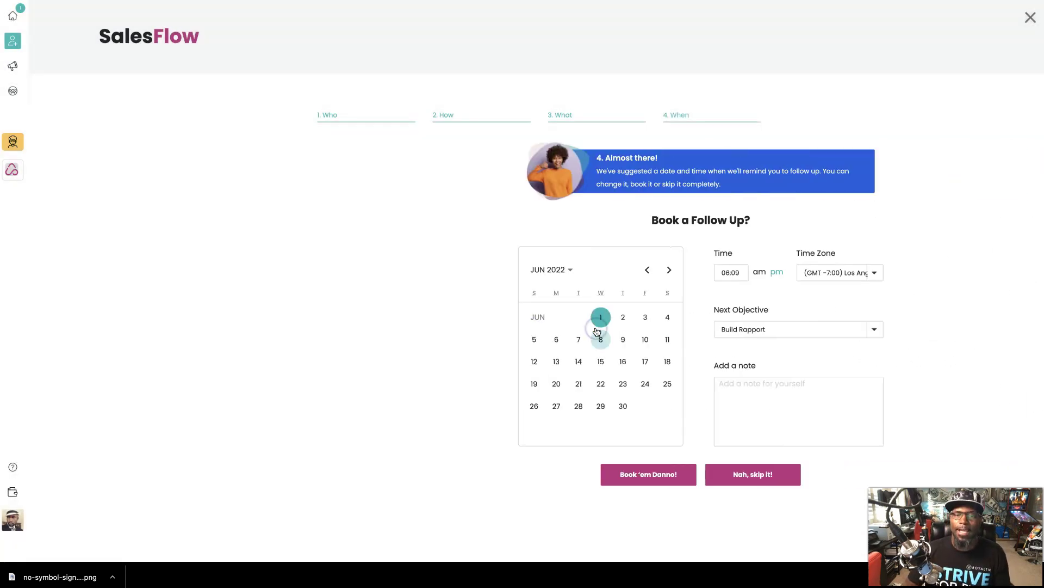
{"action": "left_click", "coordinate": [481, 473]}
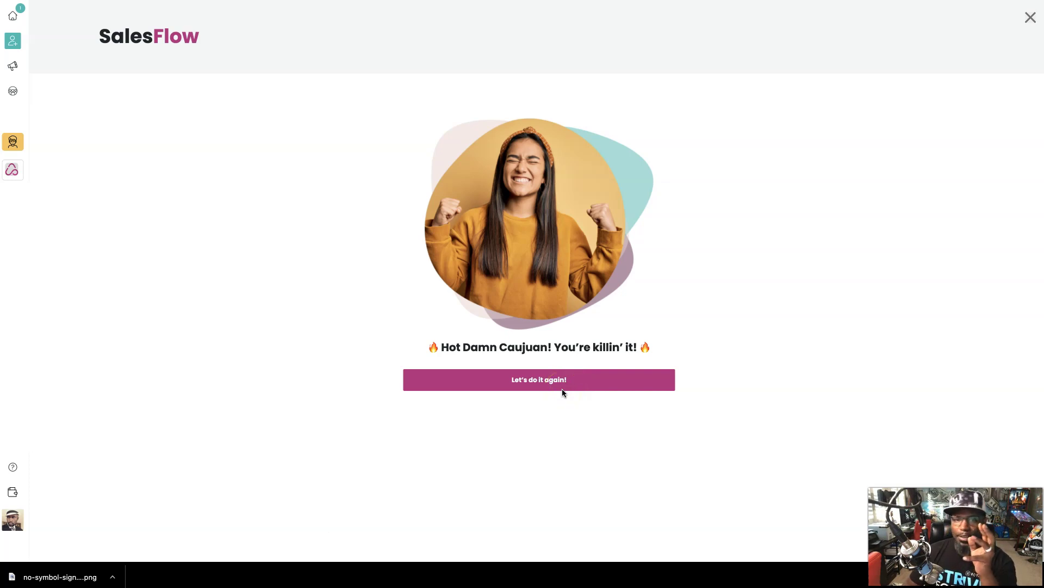
{"action": "left_click", "coordinate": [560, 386]}
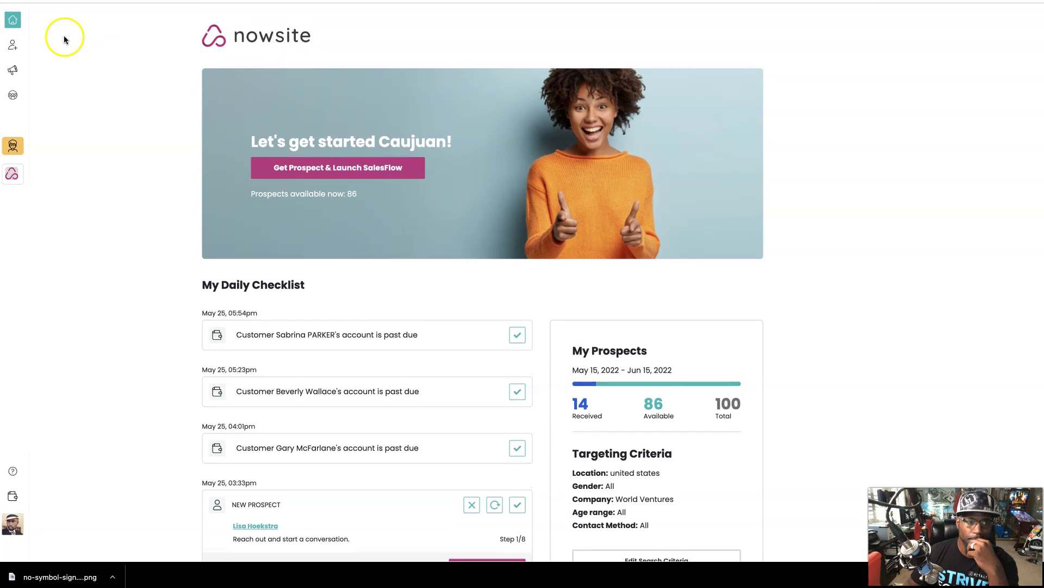
Step: Open the Networking Enhancement list and view an enhanced contact's detail profile
{"action": "left_click", "coordinate": [13, 42]}
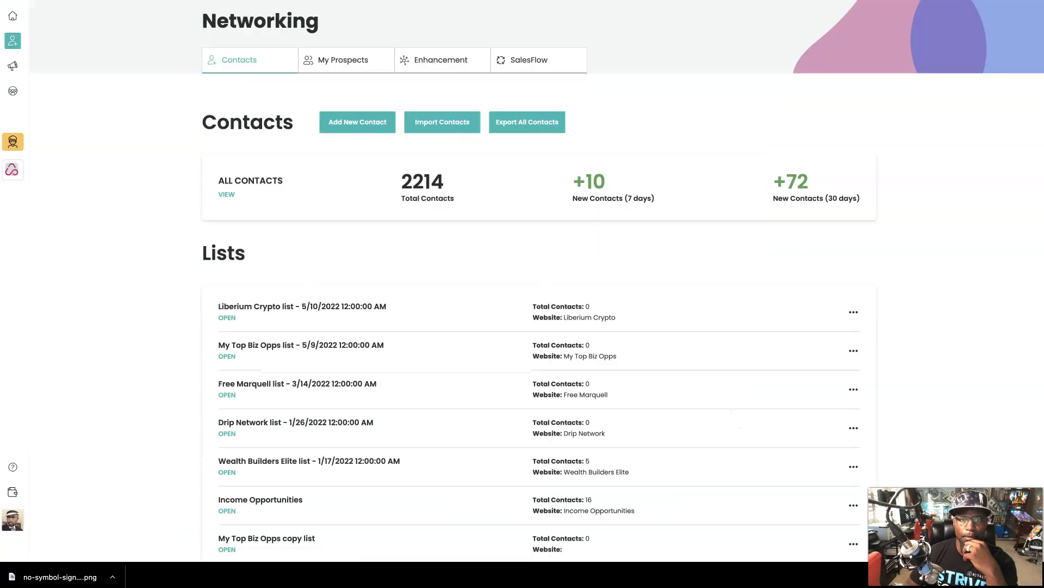
{"action": "left_click", "coordinate": [439, 60]}
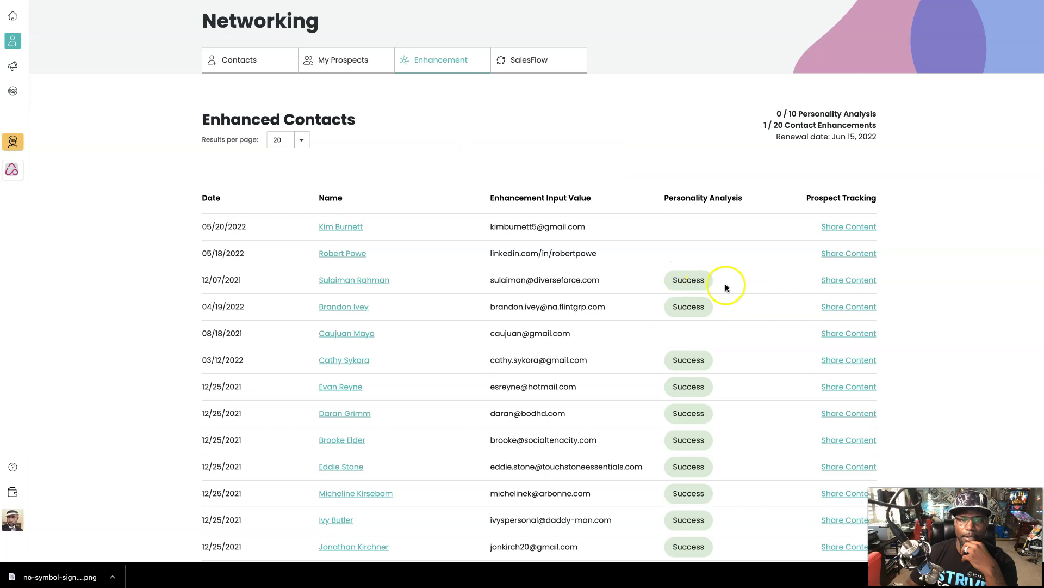
{"action": "left_click", "coordinate": [352, 279]}
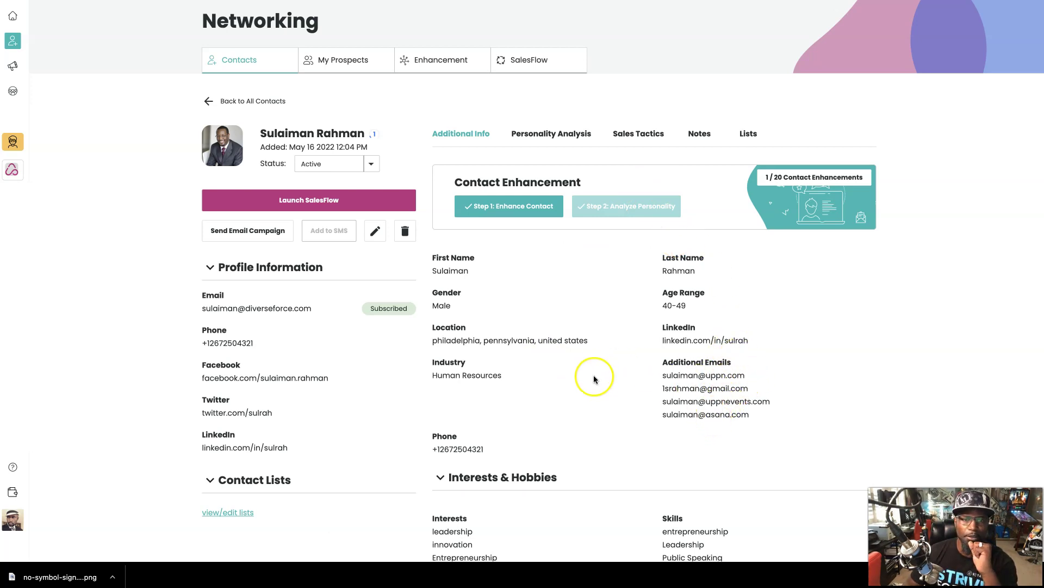
{"action": "scroll", "coordinate": [593, 373], "scroll_direction": "down", "scroll_amount": 5}
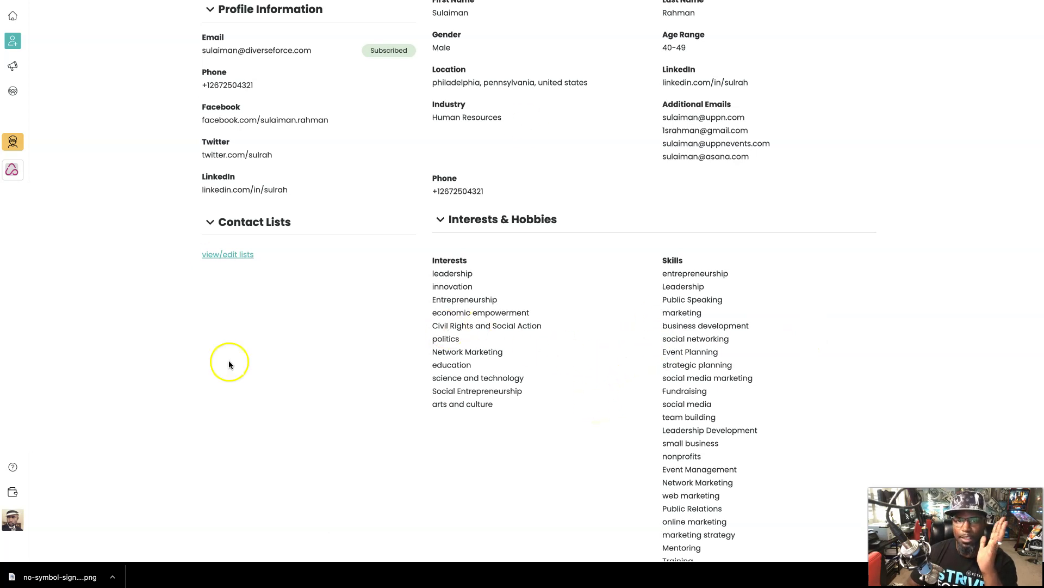
{"action": "scroll", "coordinate": [559, 443], "scroll_direction": "down", "scroll_amount": 10}
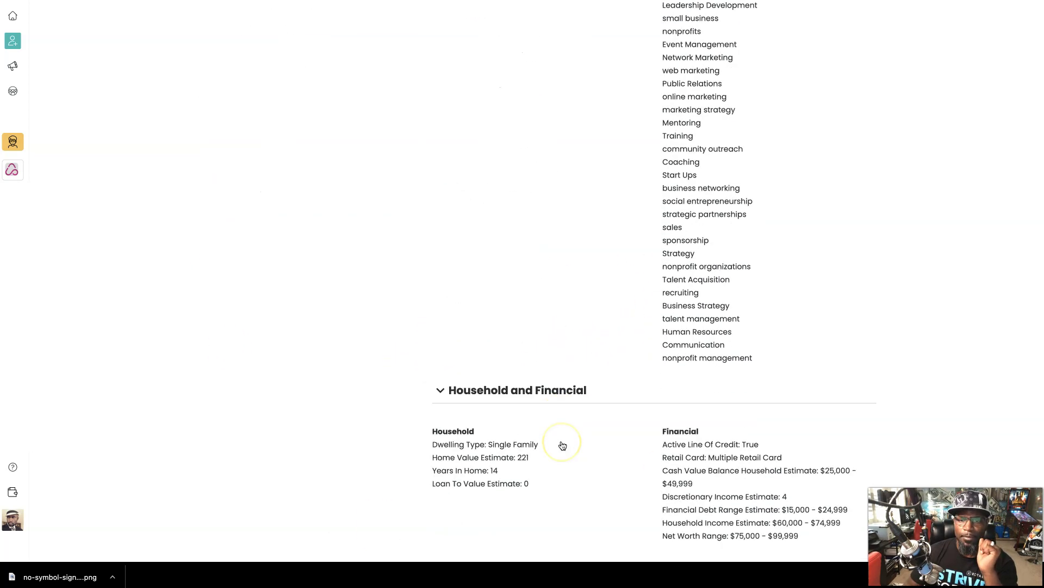
{"action": "scroll", "coordinate": [563, 446], "scroll_direction": "down", "scroll_amount": 1}
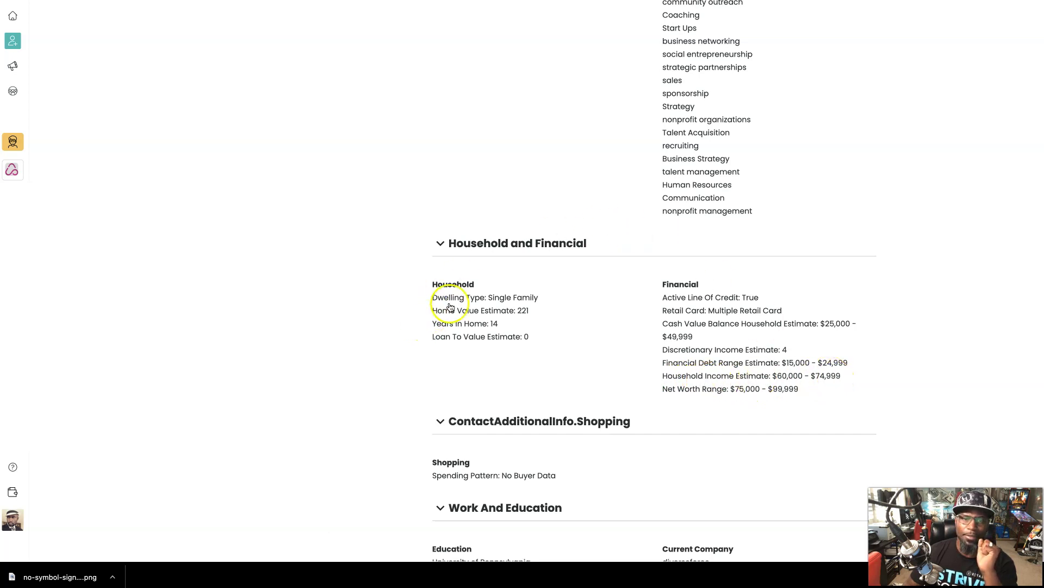
{"action": "scroll", "coordinate": [691, 440], "scroll_direction": "down", "scroll_amount": 1}
{"action": "scroll", "coordinate": [693, 441], "scroll_direction": "down", "scroll_amount": 6}
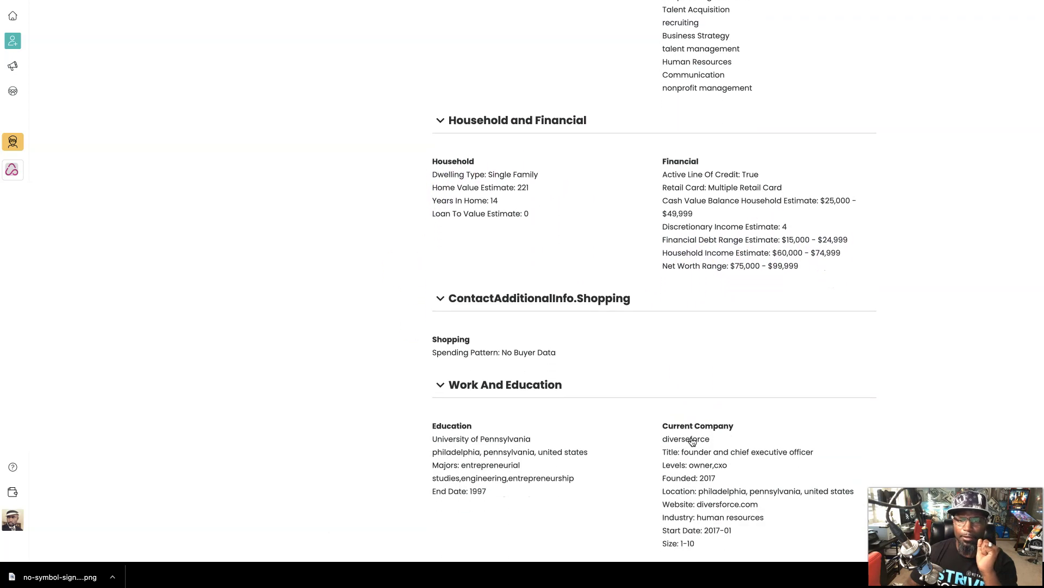
{"action": "scroll", "coordinate": [693, 441], "scroll_direction": "down", "scroll_amount": 3}
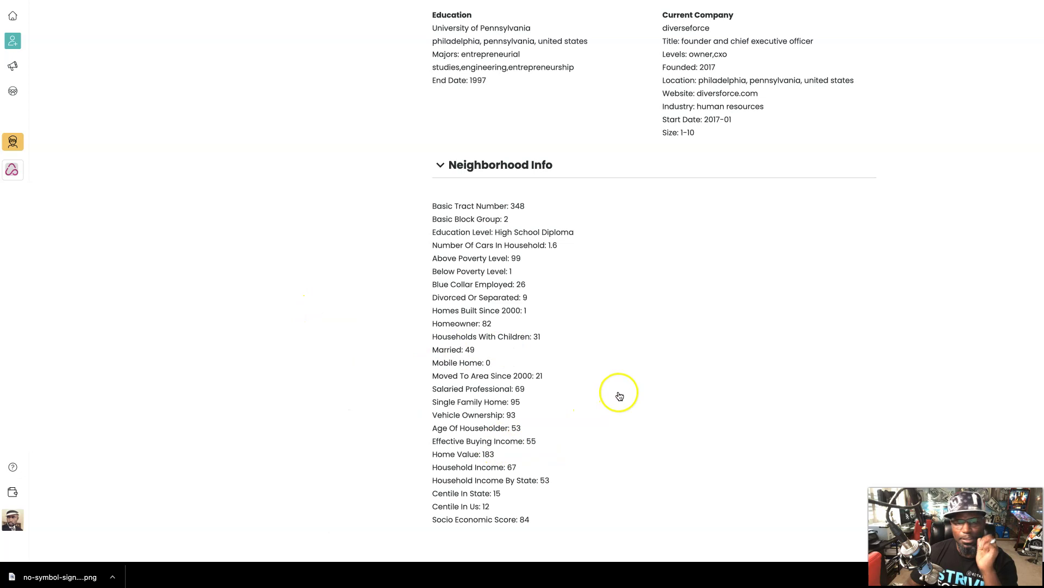
{"action": "scroll", "coordinate": [690, 381], "scroll_direction": "up", "scroll_amount": 1}
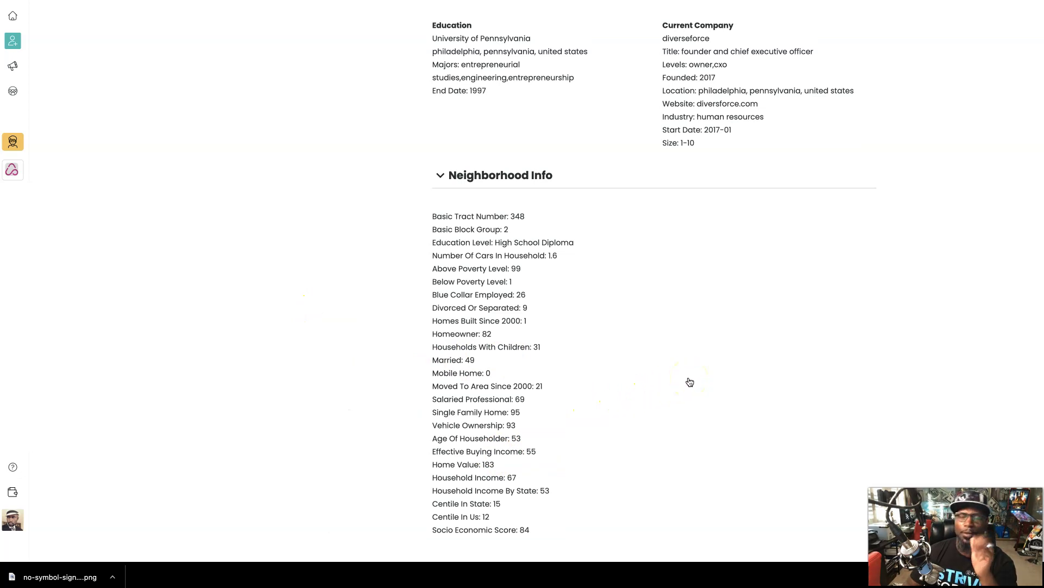
{"action": "scroll", "coordinate": [690, 381], "scroll_direction": "up", "scroll_amount": 15}
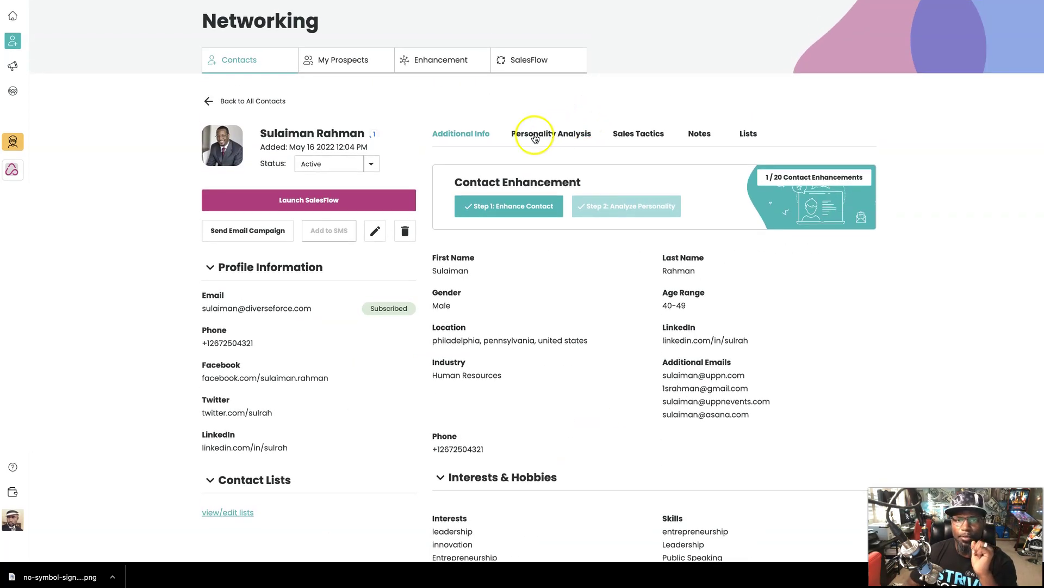
Step: Review the Persuasive, Independent, Determined personality profile, including behavior, emailing, meeting and stressor sections
{"action": "left_click", "coordinate": [536, 139]}
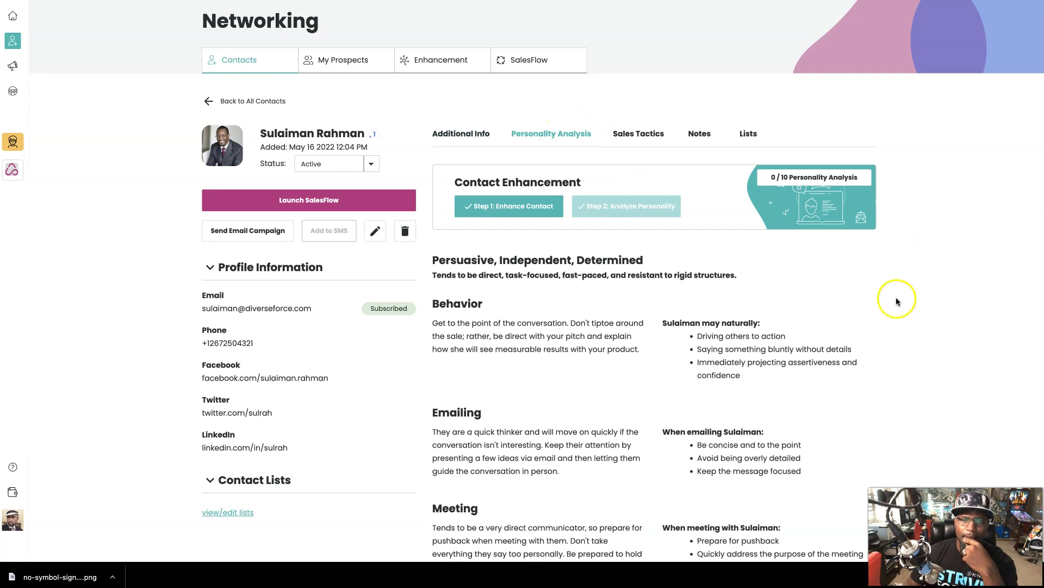
{"action": "scroll", "coordinate": [929, 354], "scroll_direction": "down", "scroll_amount": 5}
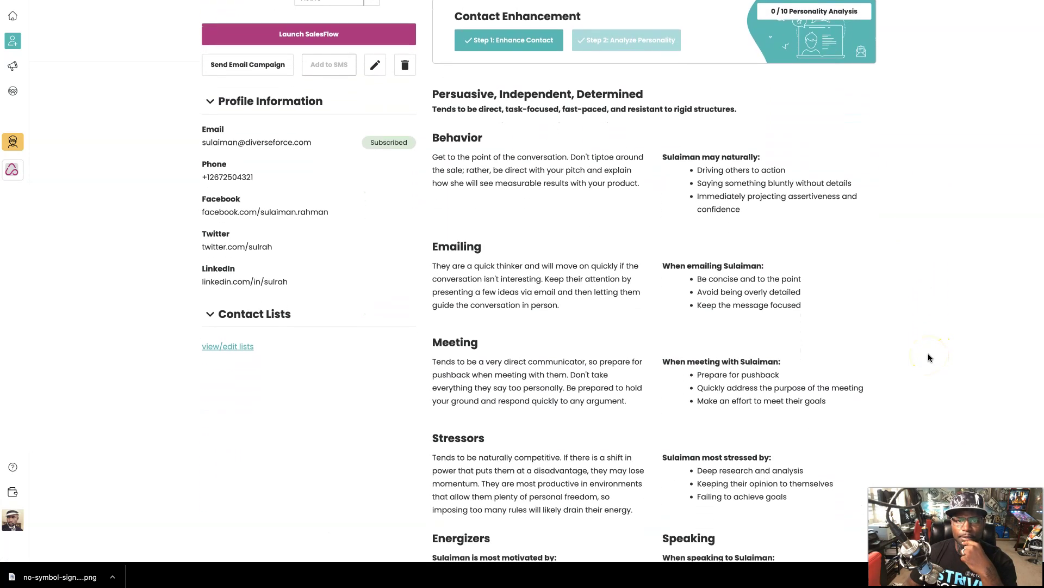
{"action": "scroll", "coordinate": [929, 357], "scroll_direction": "down", "scroll_amount": 2}
{"action": "scroll", "coordinate": [928, 356], "scroll_direction": "up", "scroll_amount": 1}
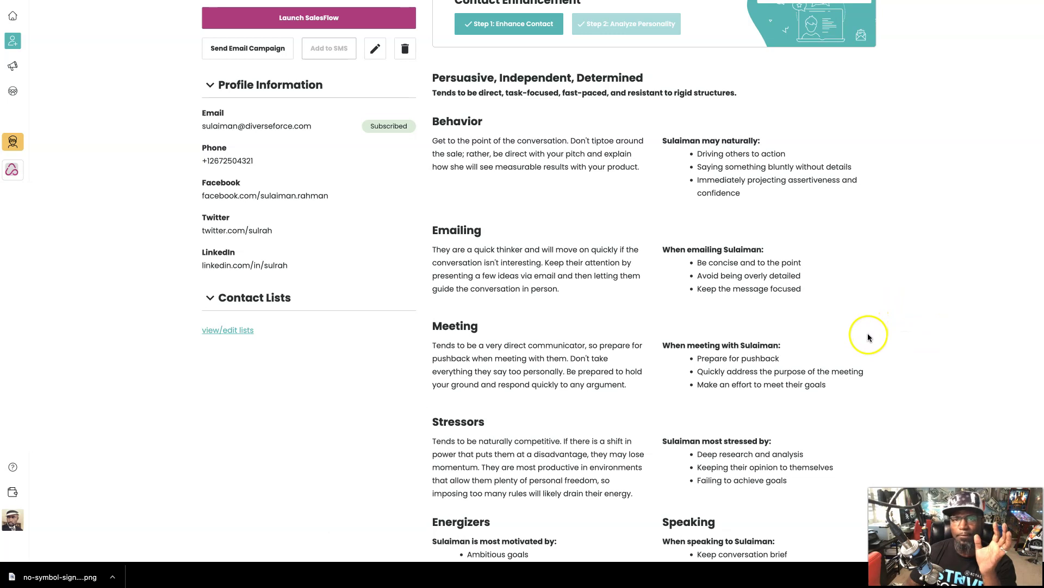
{"action": "scroll", "coordinate": [868, 335], "scroll_direction": "down", "scroll_amount": 1}
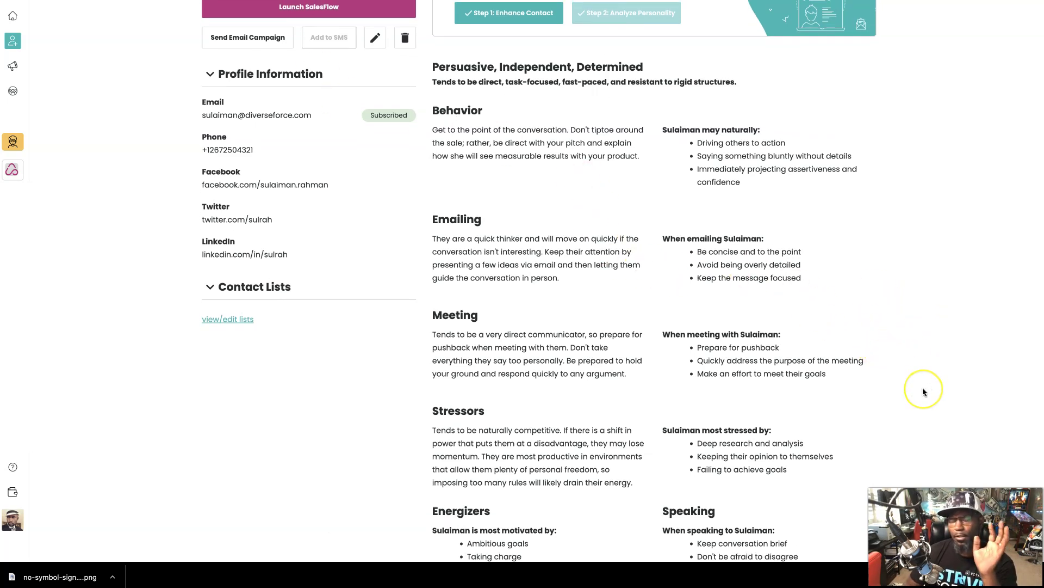
{"action": "scroll", "coordinate": [923, 389], "scroll_direction": "down", "scroll_amount": 5}
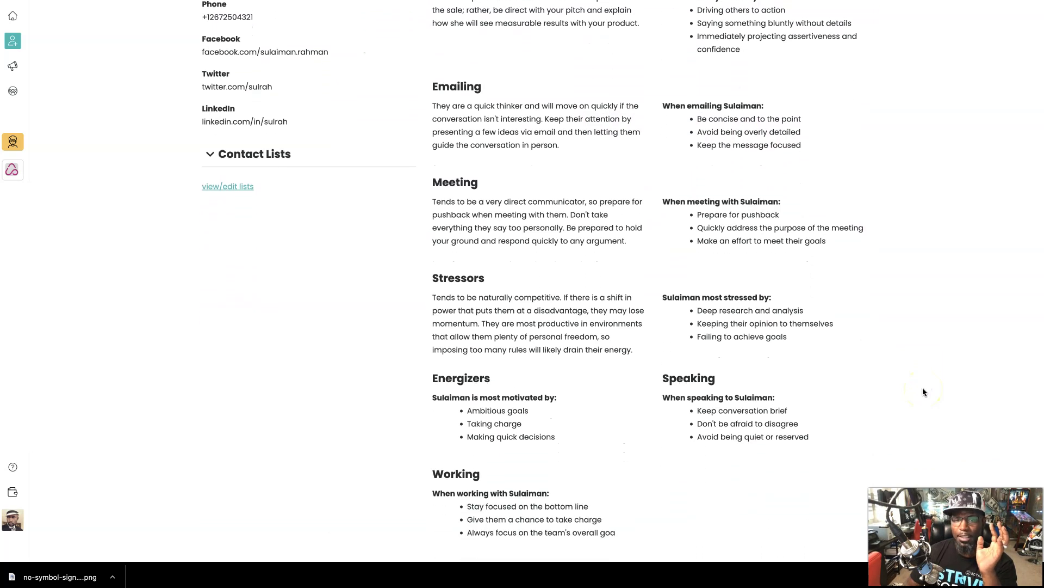
{"action": "scroll", "coordinate": [923, 389], "scroll_direction": "up", "scroll_amount": 10}
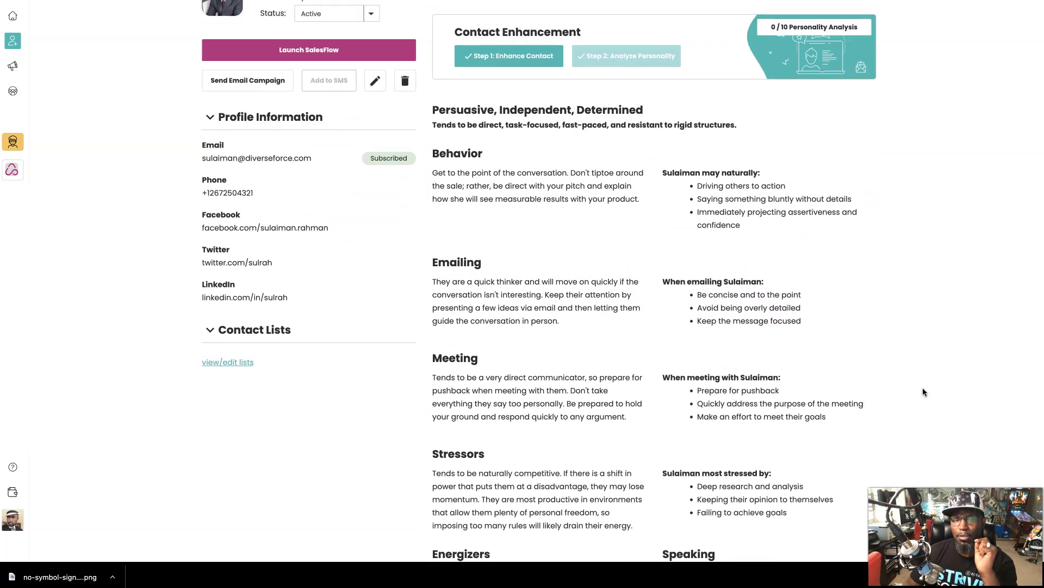
{"action": "scroll", "coordinate": [923, 387], "scroll_direction": "up", "scroll_amount": 2}
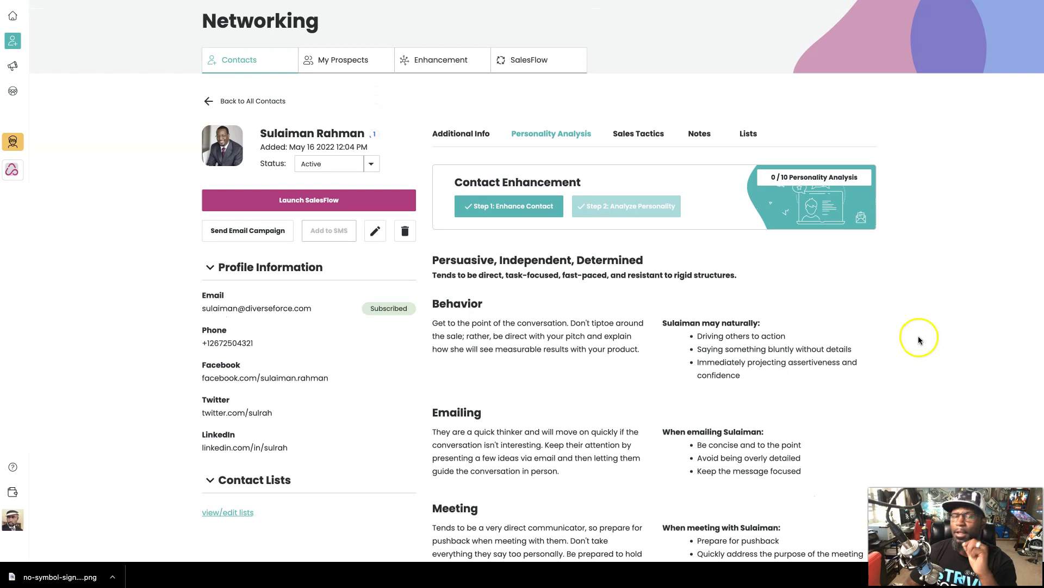
Step: Read through the contact's Sales Tactics, from booking a meeting to creating urgency, then return to the top
{"action": "left_click", "coordinate": [652, 134]}
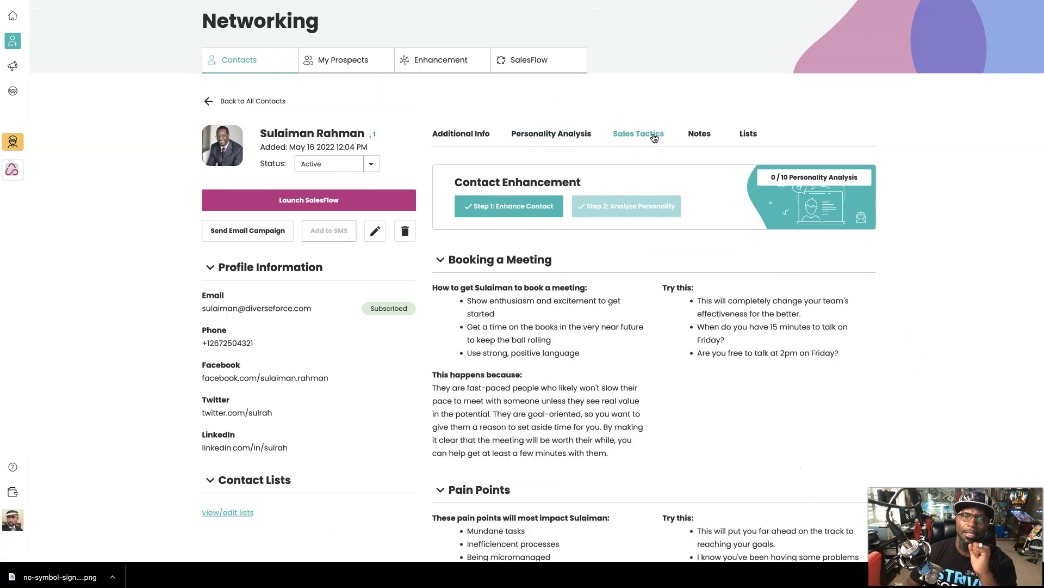
{"action": "scroll", "coordinate": [980, 339], "scroll_direction": "down", "scroll_amount": 3}
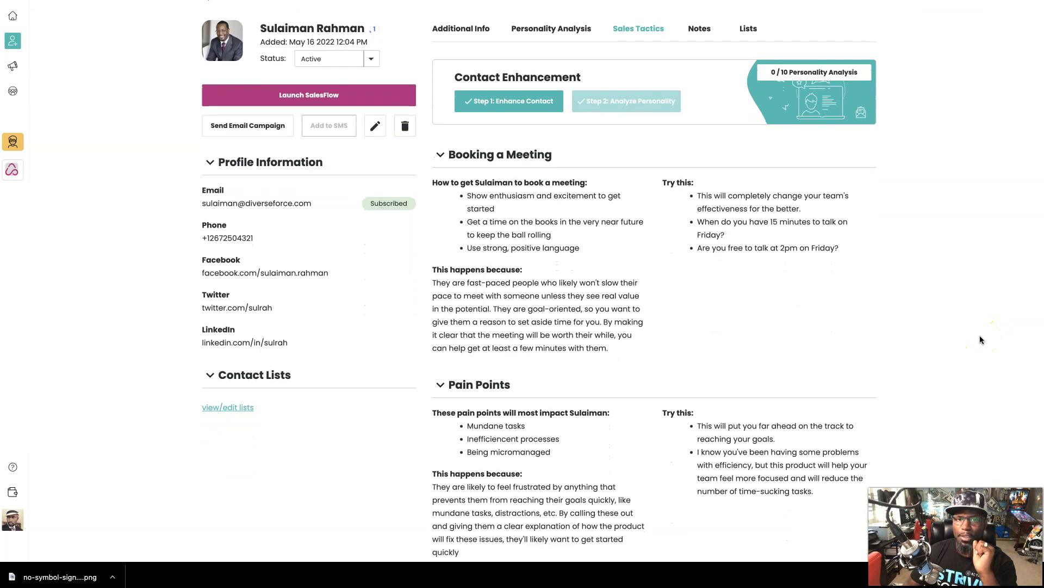
{"action": "scroll", "coordinate": [981, 339], "scroll_direction": "down", "scroll_amount": 2}
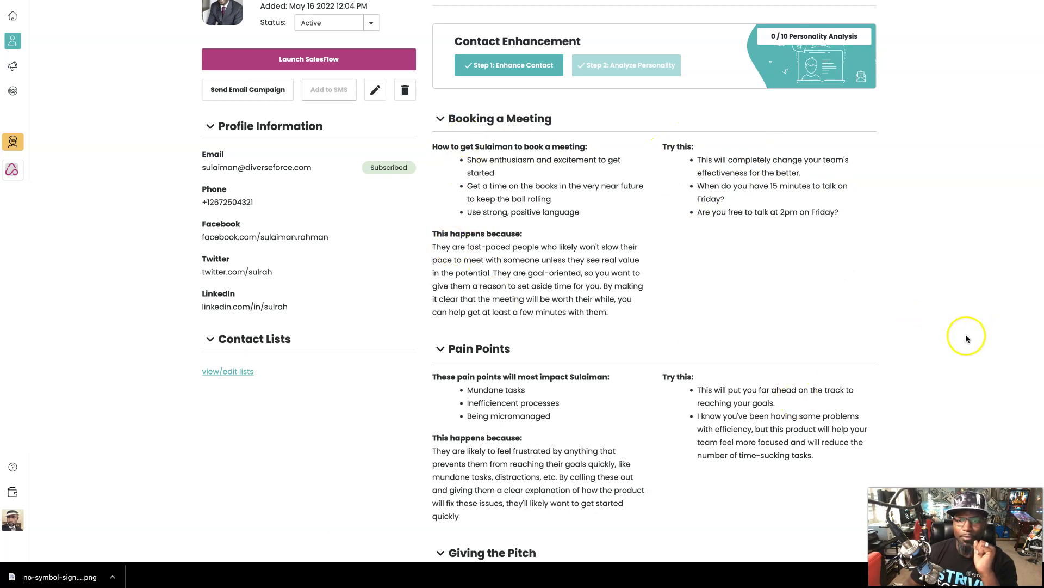
{"action": "scroll", "coordinate": [942, 430], "scroll_direction": "down", "scroll_amount": 4}
{"action": "scroll", "coordinate": [943, 434], "scroll_direction": "down", "scroll_amount": 7}
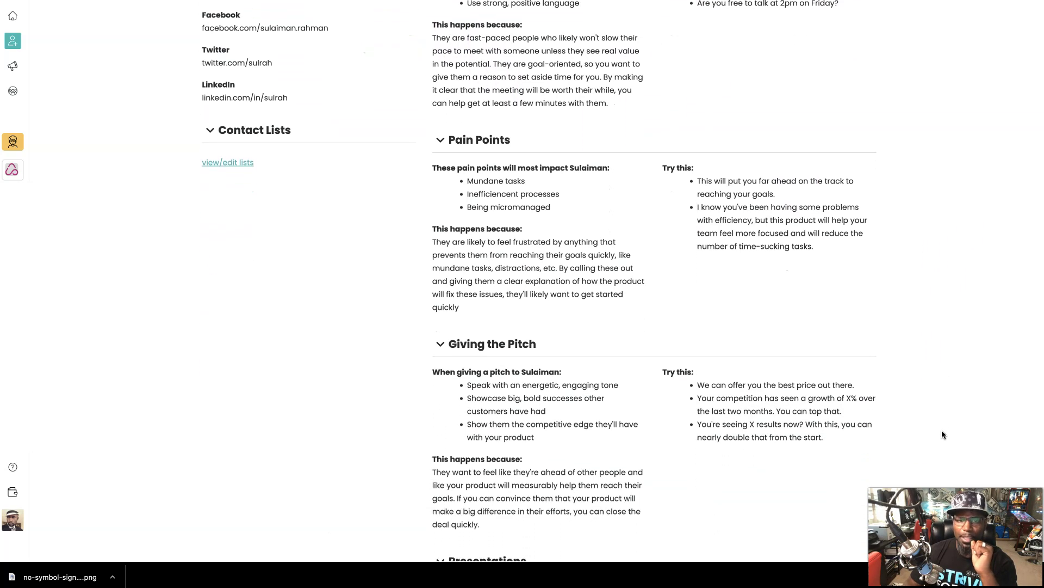
{"action": "scroll", "coordinate": [943, 433], "scroll_direction": "down", "scroll_amount": 3}
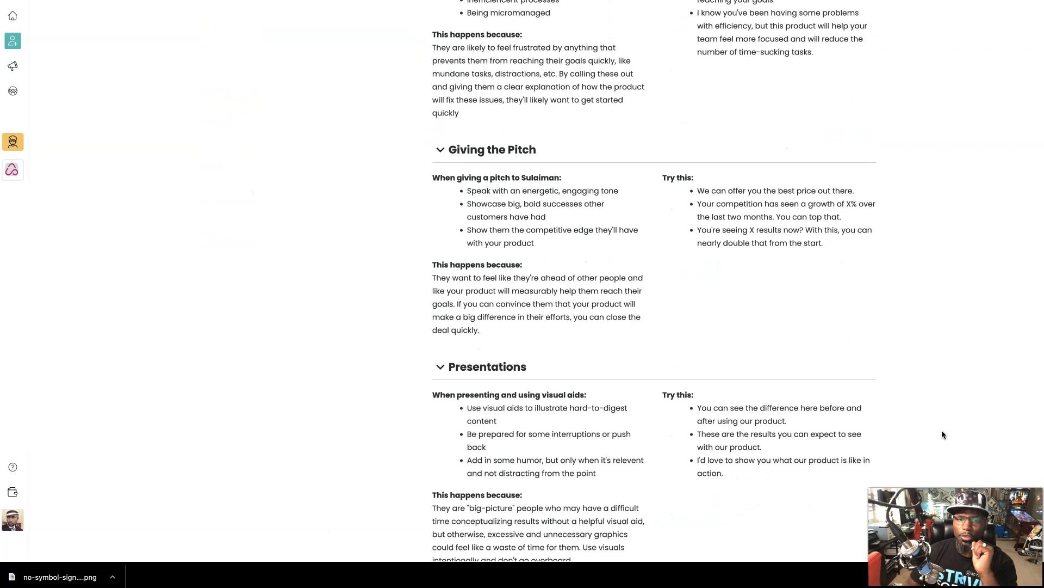
{"action": "scroll", "coordinate": [943, 433], "scroll_direction": "down", "scroll_amount": 9}
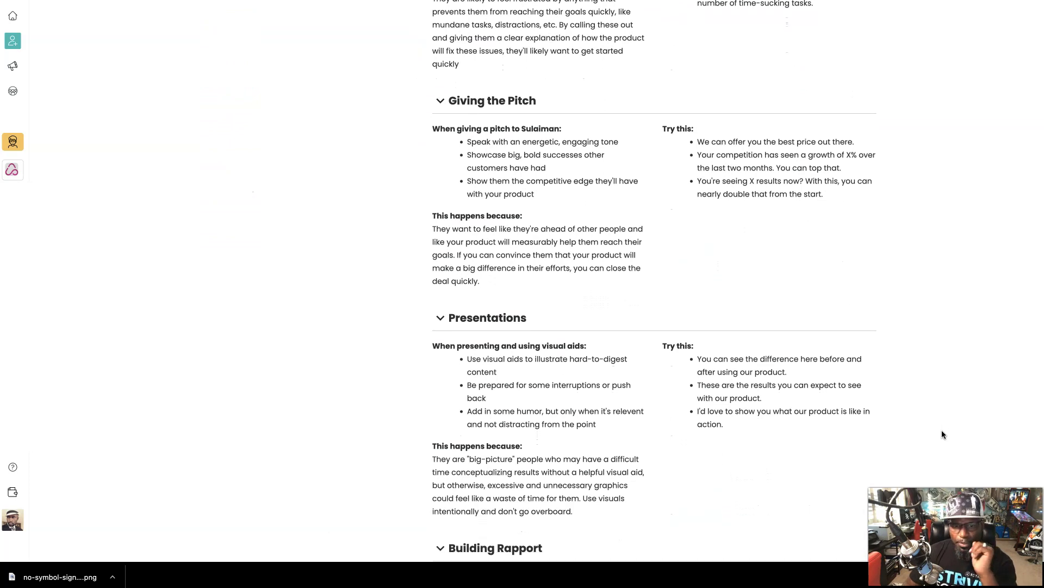
{"action": "scroll", "coordinate": [943, 433], "scroll_direction": "down", "scroll_amount": 10}
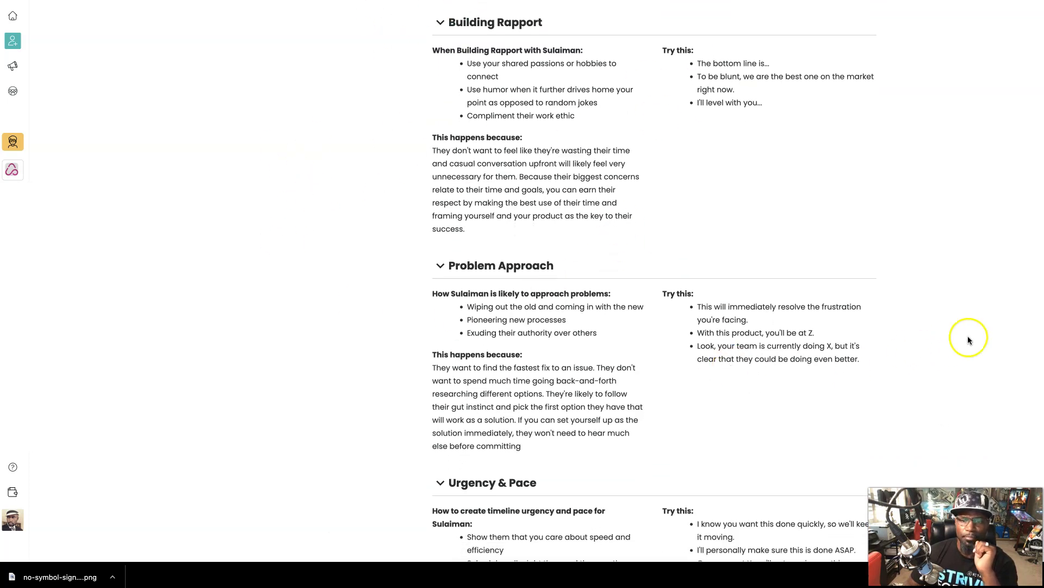
{"action": "scroll", "coordinate": [966, 348], "scroll_direction": "down", "scroll_amount": 6}
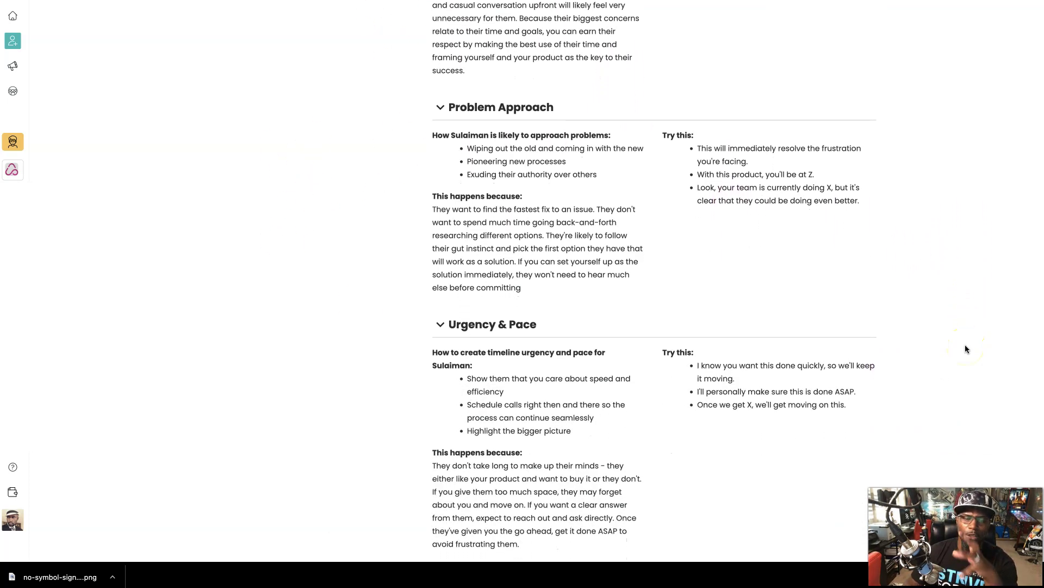
{"action": "scroll", "coordinate": [966, 349], "scroll_direction": "down", "scroll_amount": 2}
{"action": "scroll", "coordinate": [966, 347], "scroll_direction": "down", "scroll_amount": 6}
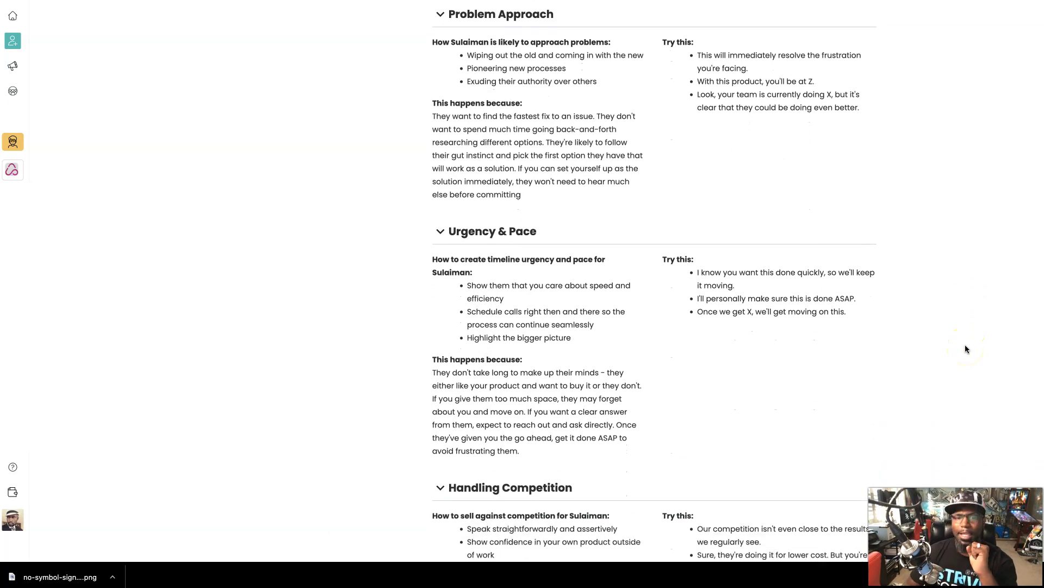
{"action": "scroll", "coordinate": [966, 348], "scroll_direction": "down", "scroll_amount": 8}
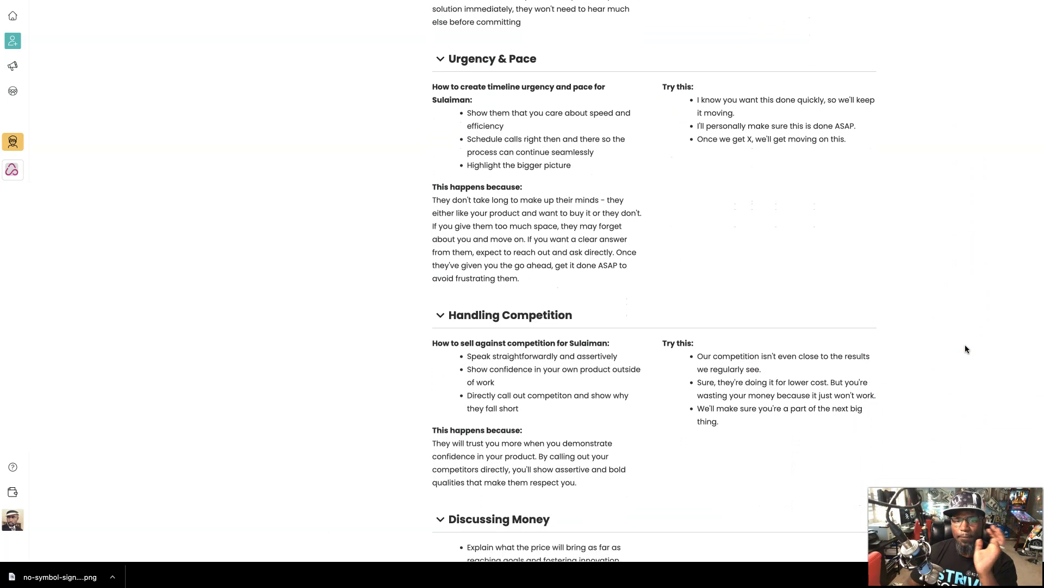
{"action": "scroll", "coordinate": [966, 348], "scroll_direction": "down", "scroll_amount": 4}
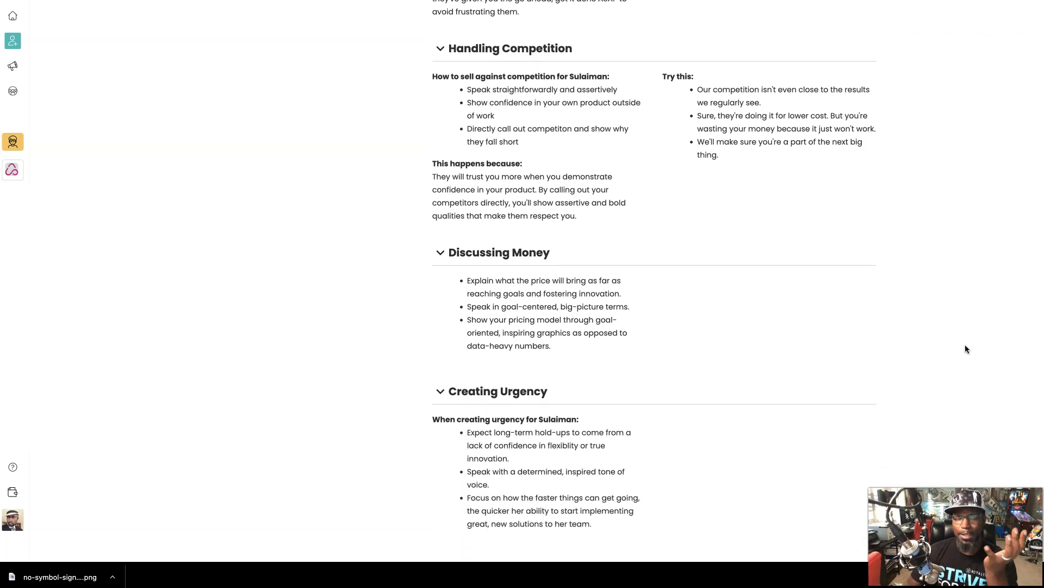
{"action": "scroll", "coordinate": [966, 349], "scroll_direction": "up", "scroll_amount": 1}
{"action": "scroll", "coordinate": [966, 349], "scroll_direction": "up", "scroll_amount": 20}
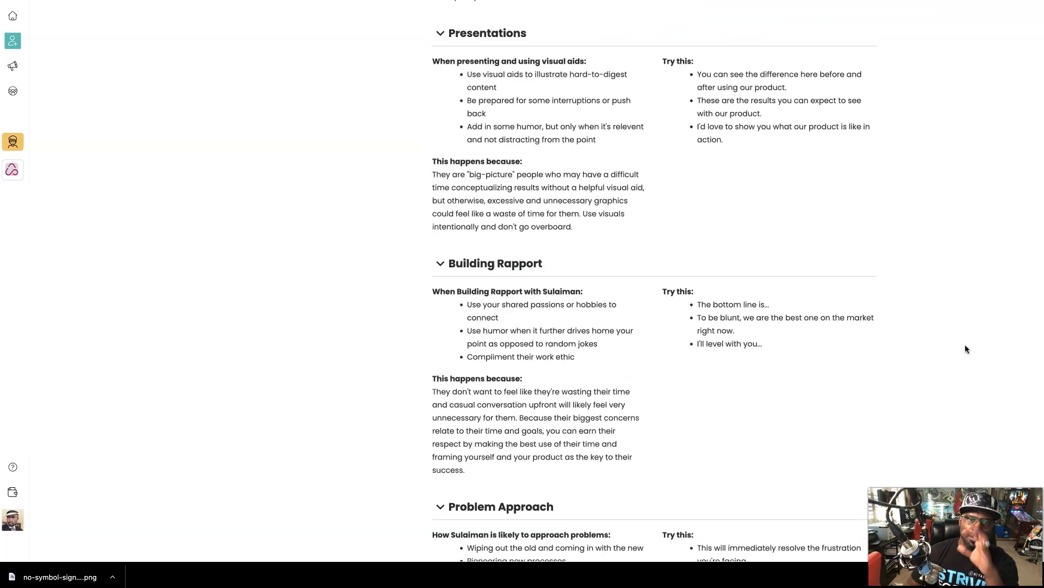
{"action": "scroll", "coordinate": [966, 349], "scroll_direction": "up", "scroll_amount": 5}
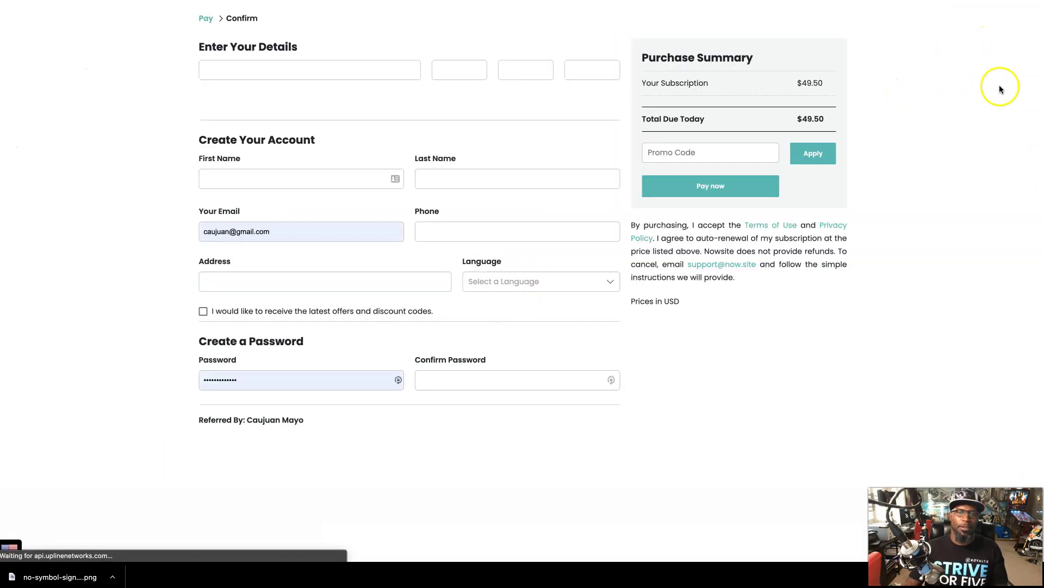
Step: Apply promo code 'leads' at checkout to add the $37.50 Unlimited Leads Plan
{"action": "left_click", "coordinate": [720, 156]}
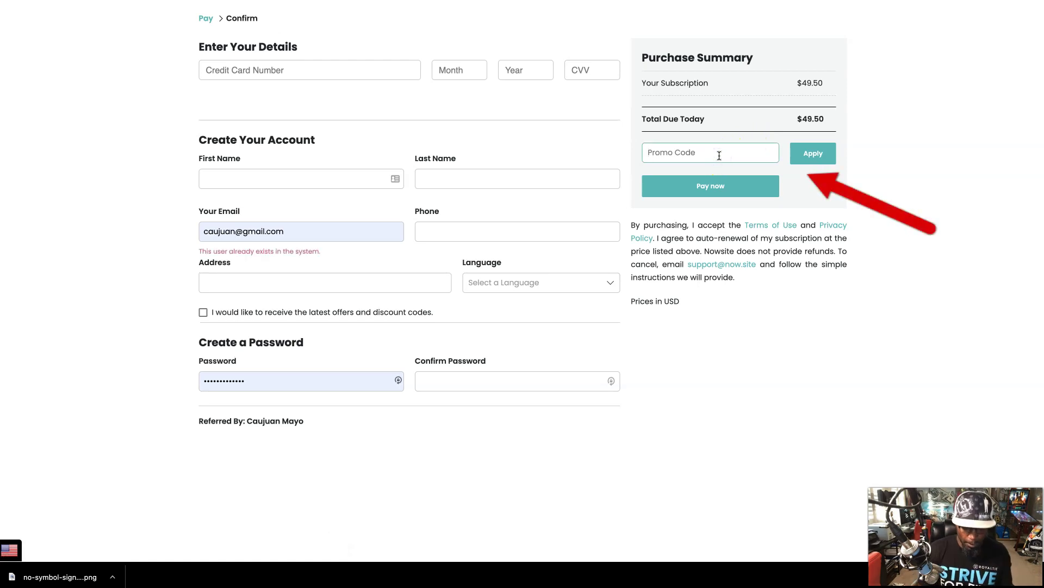
{"action": "type", "text": "leads"}
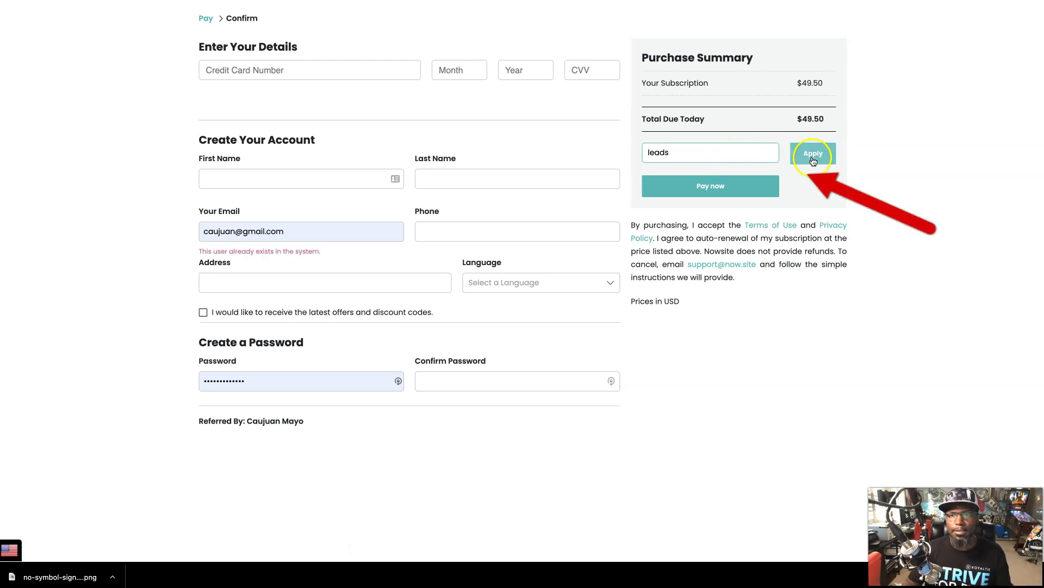
{"action": "left_click", "coordinate": [814, 154]}
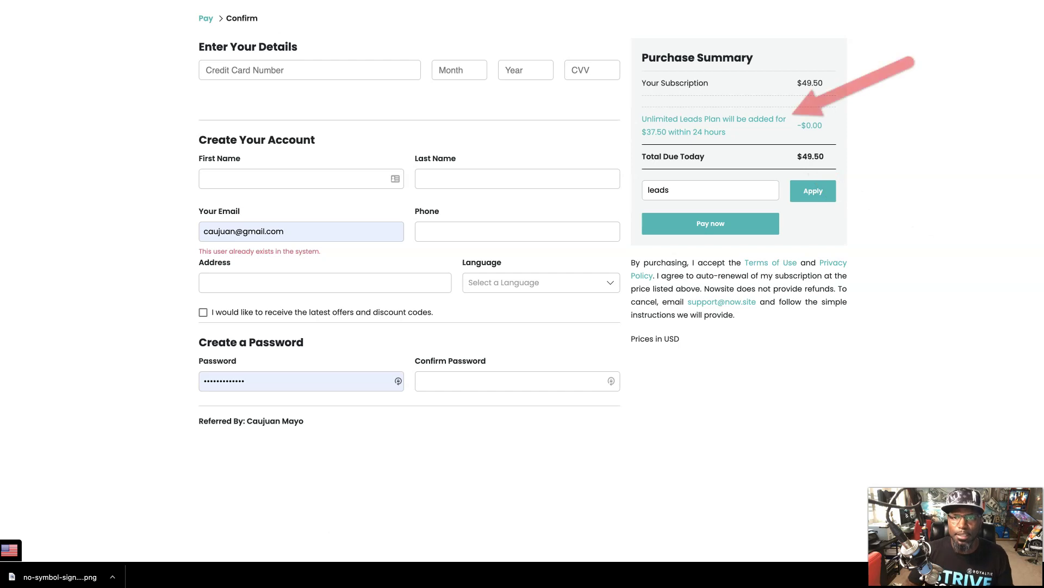